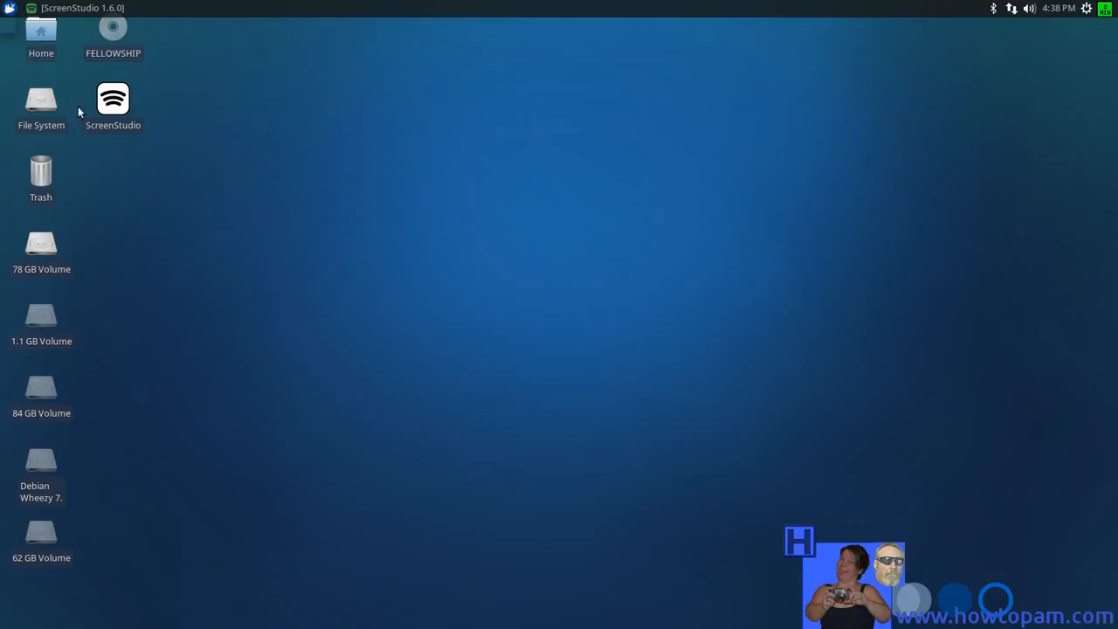
Launch the Flowblade movie editor from the media playback applications
left_click(10, 9)
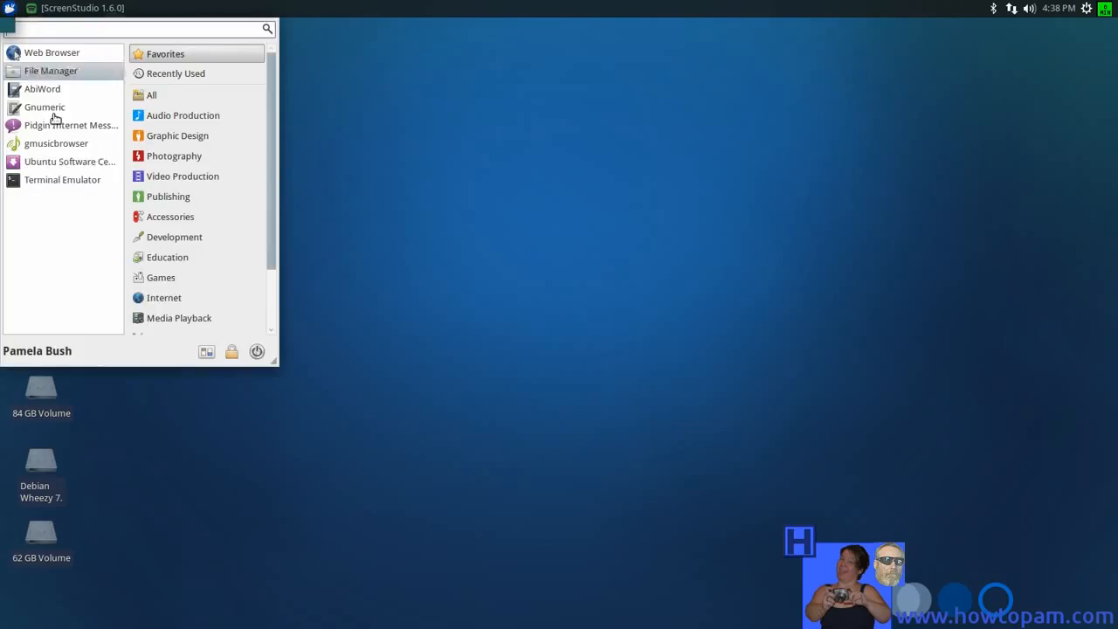
left_click(193, 318)
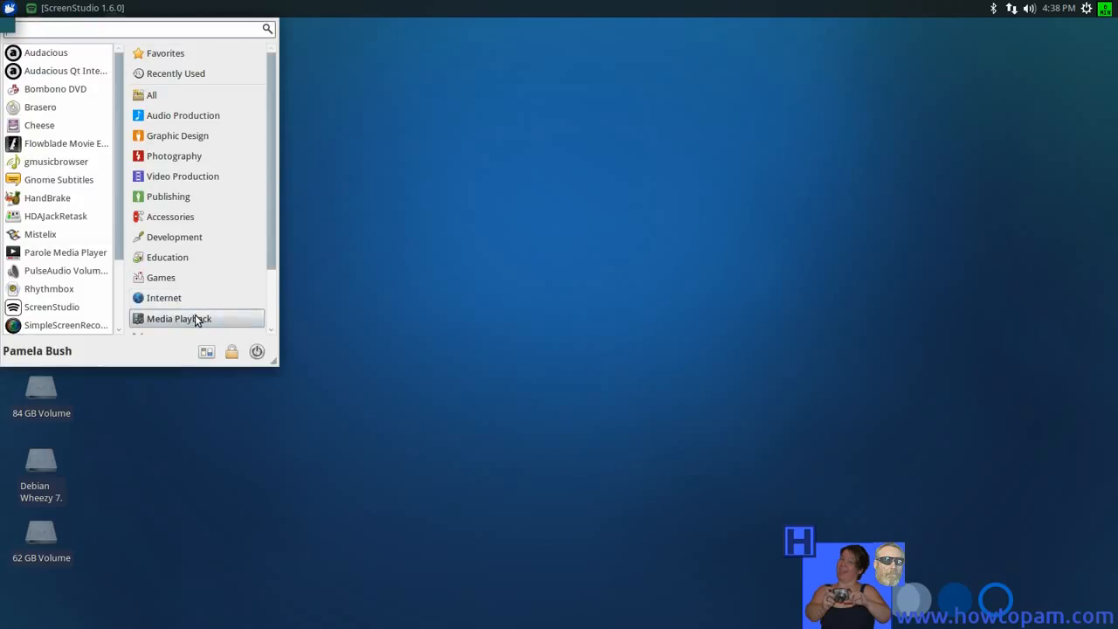
left_click(54, 145)
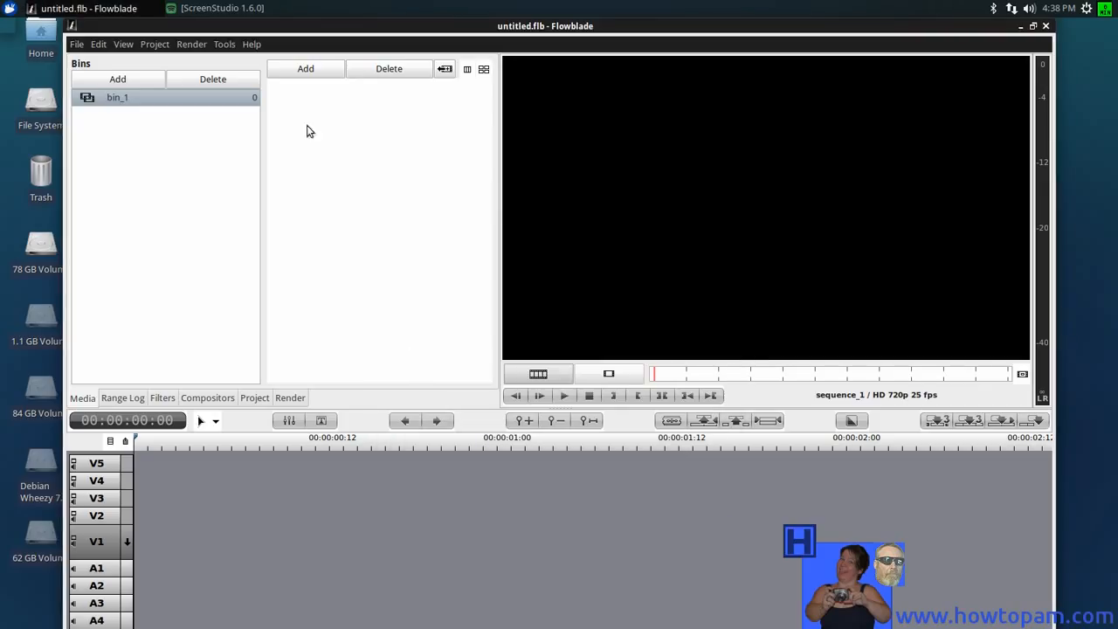
Import IMG_3219.MOV, IMG_3391.MOV and IMG_3392.MOV from the Videos/new videos folder into bin_1
left_click(308, 68)
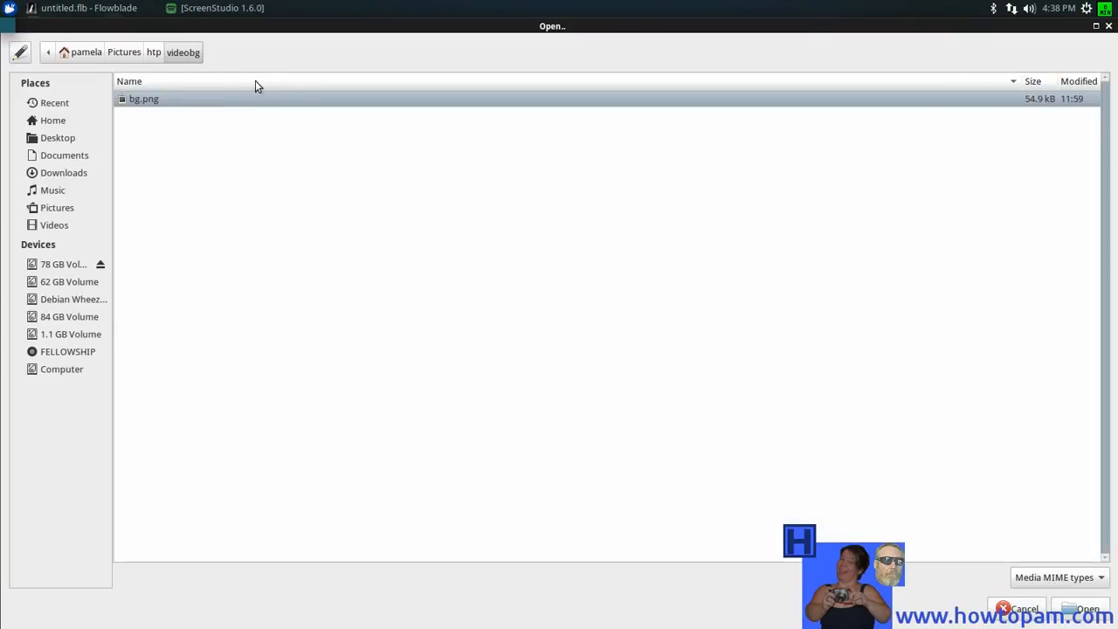
left_click(52, 226)
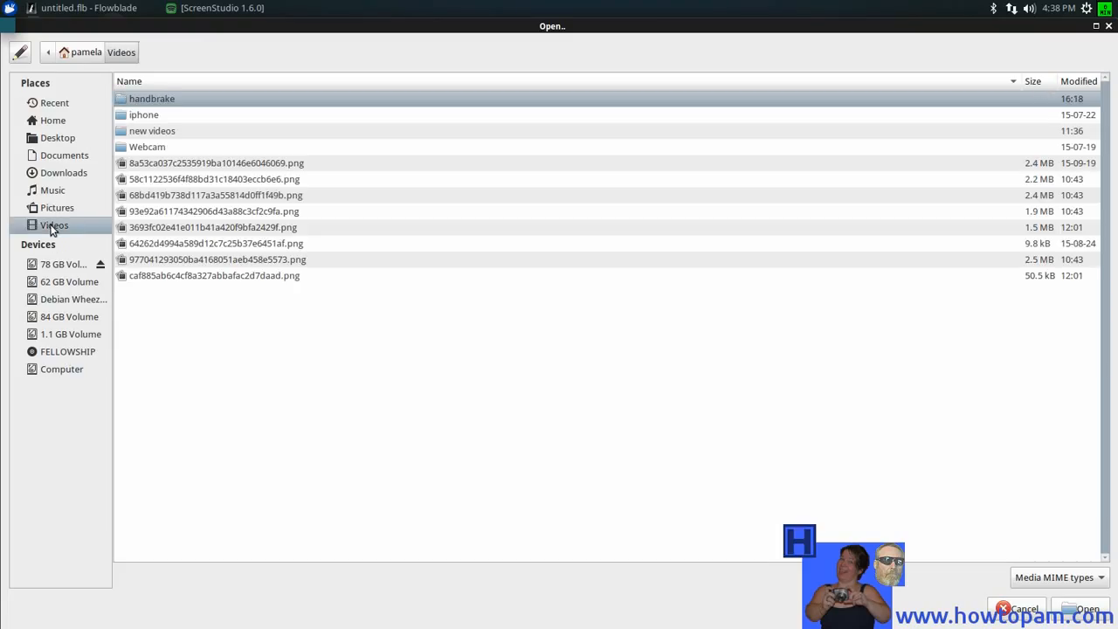
double_click(148, 131)
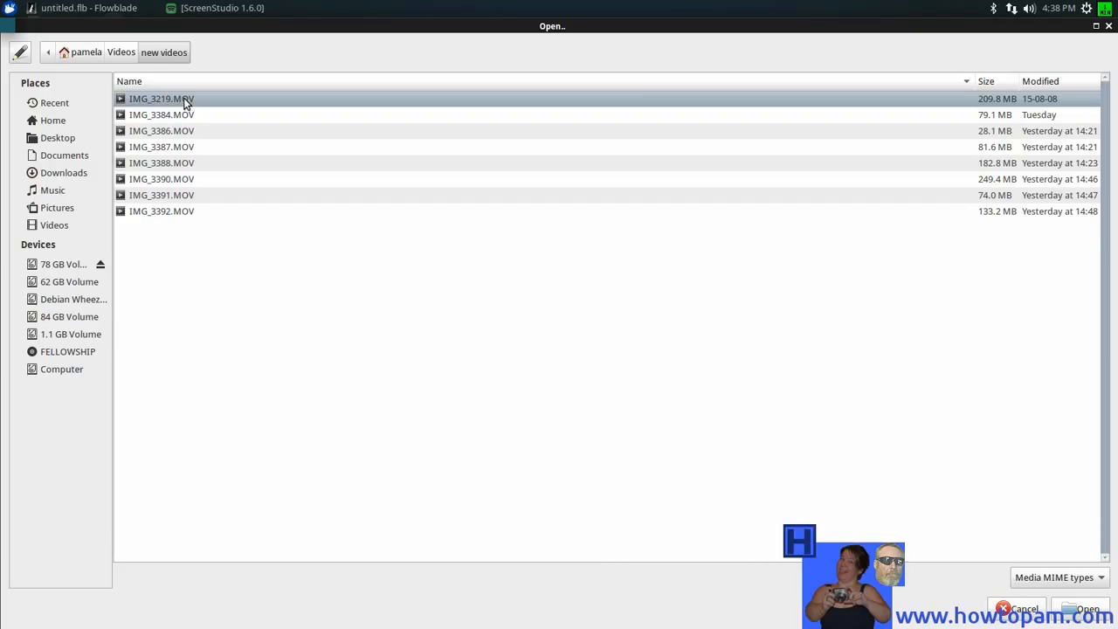
left_click(177, 196, "ctrl")
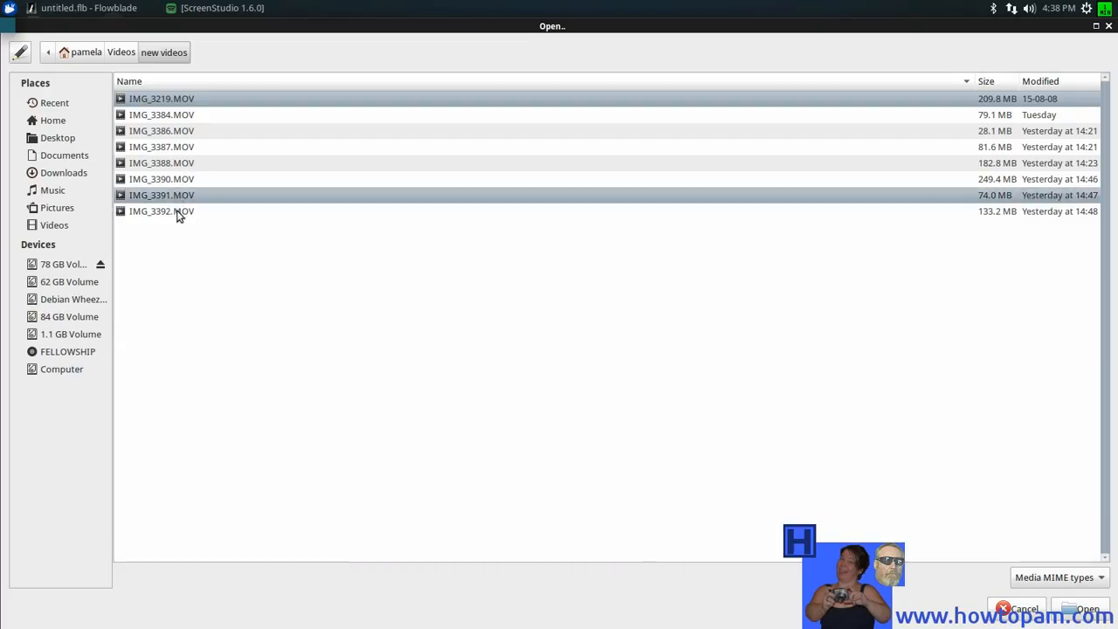
left_click(177, 213, "ctrl")
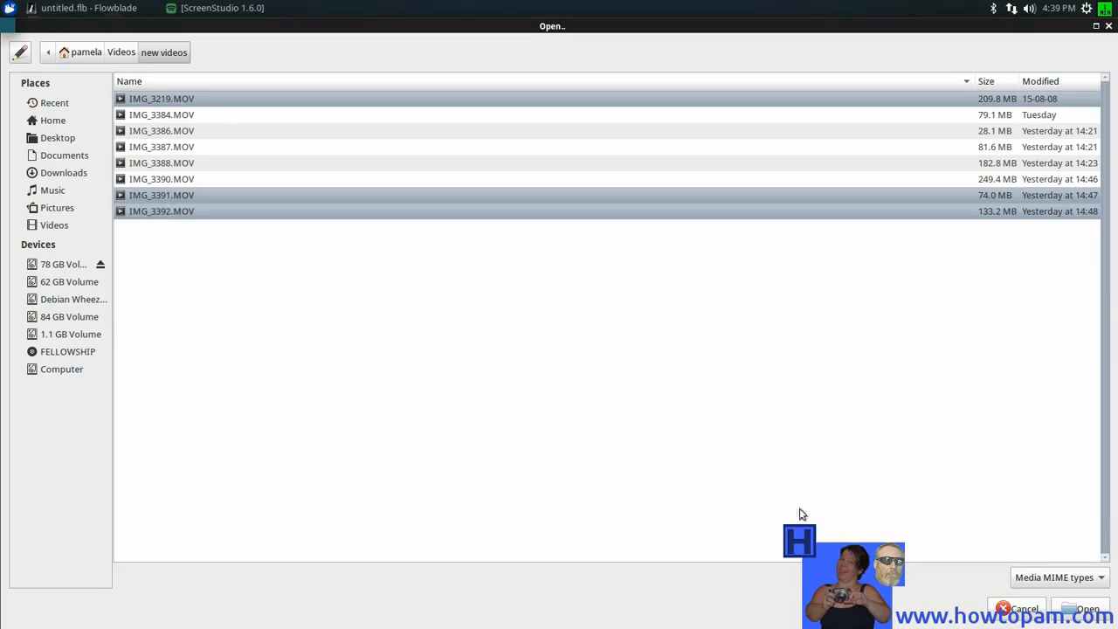
left_click(1087, 613)
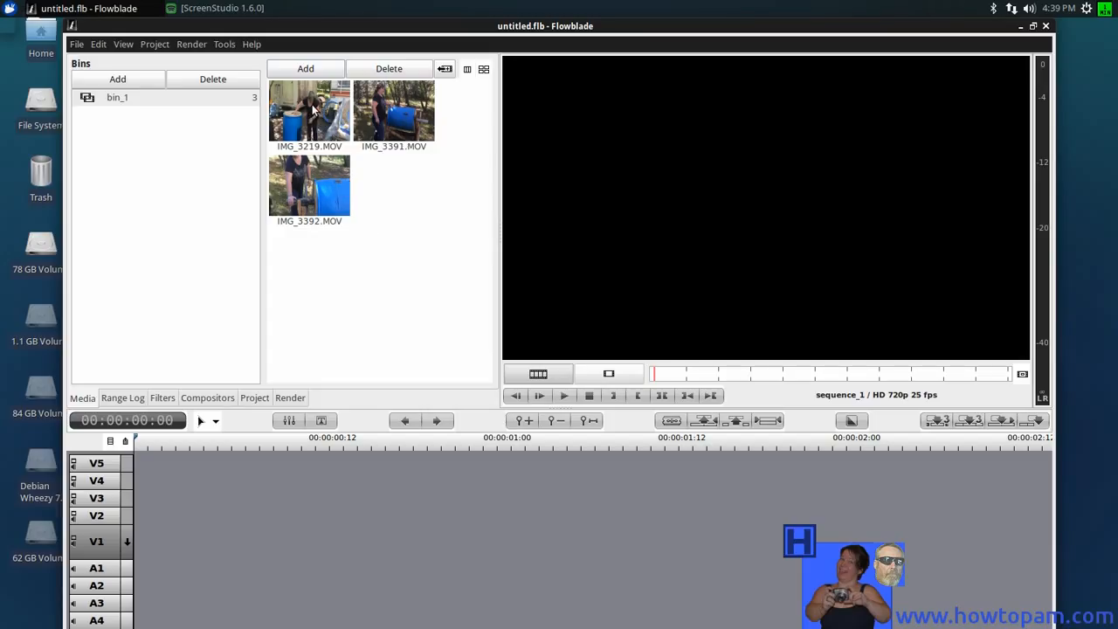
Place IMG_3219.MOV, IMG_3391.MOV and IMG_3392.MOV end to end on track V1 and return the playhead to the sequence start
left_click_drag(310, 110, 138, 542)
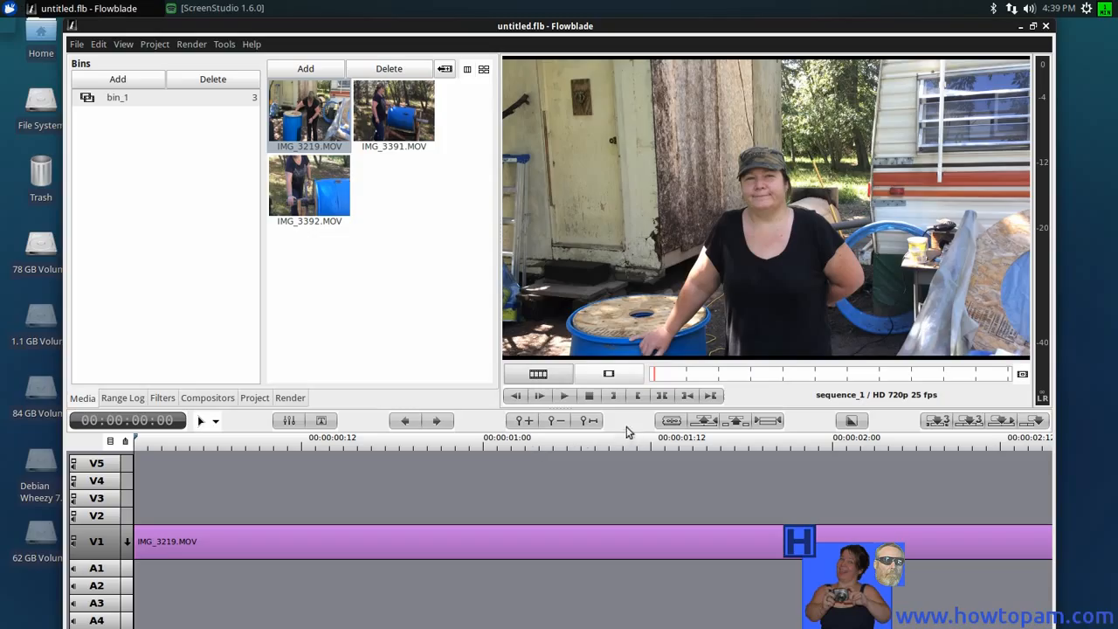
left_click(590, 423)
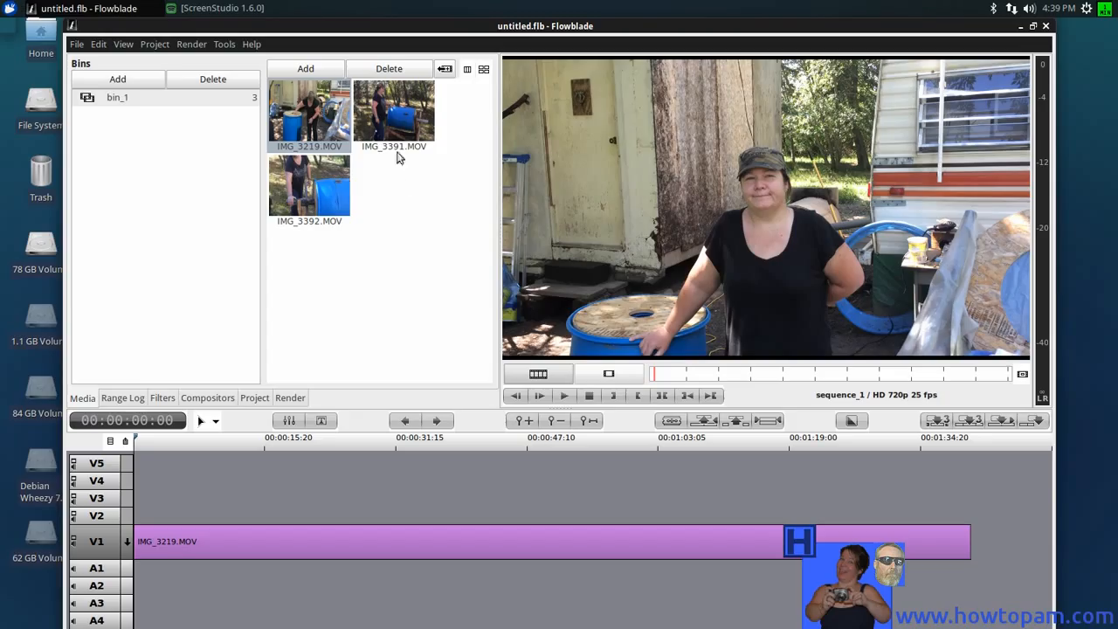
left_click_drag(394, 123, 976, 534)
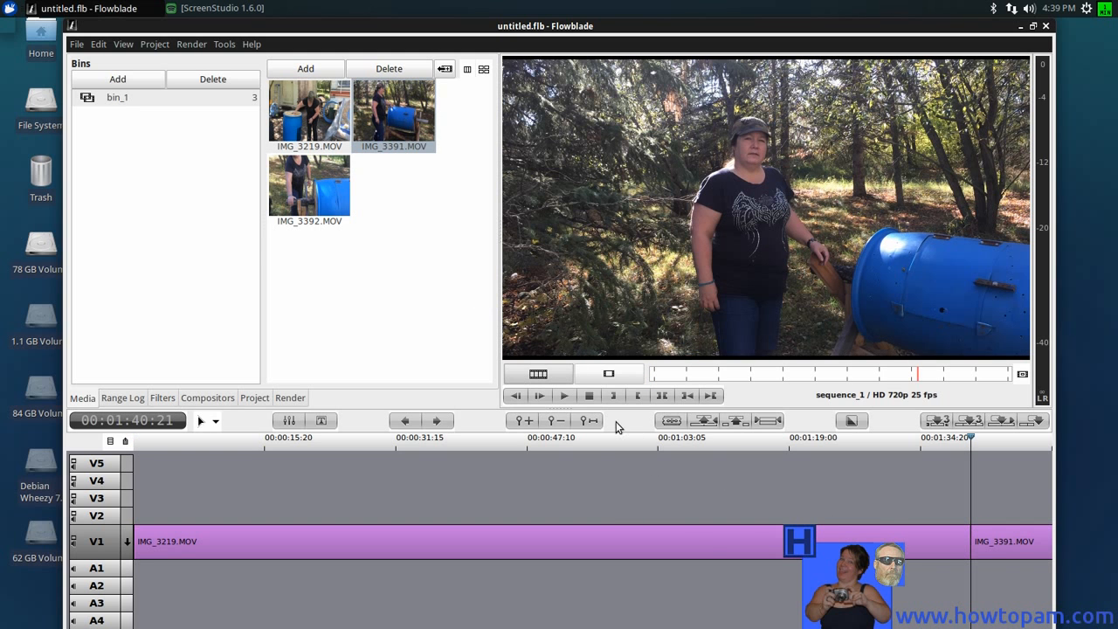
left_click(594, 423)
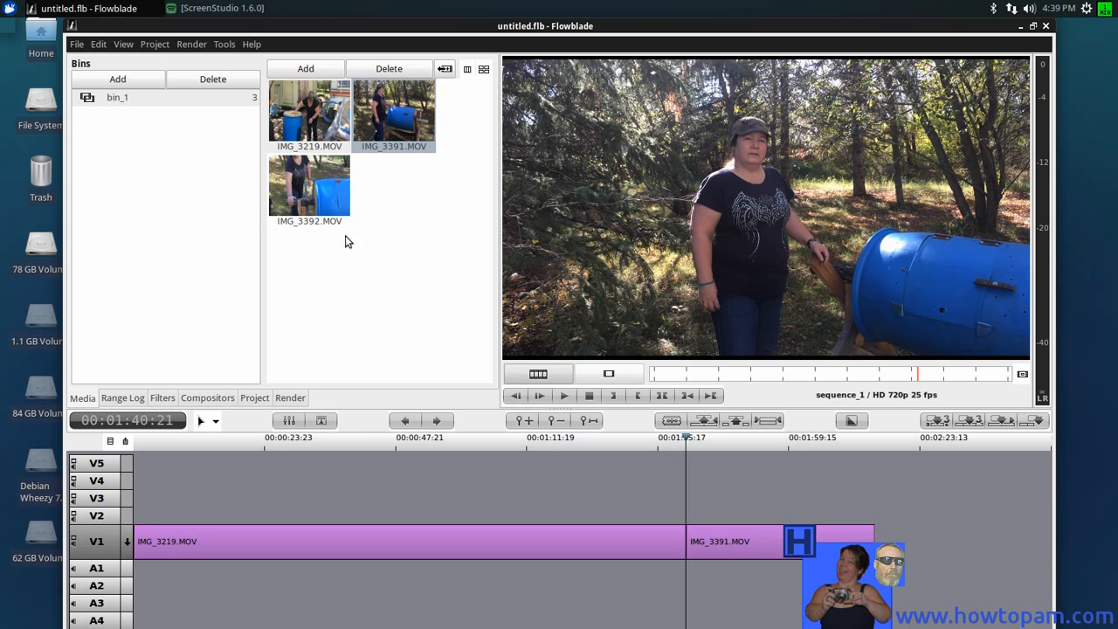
left_click_drag(311, 185, 881, 528)
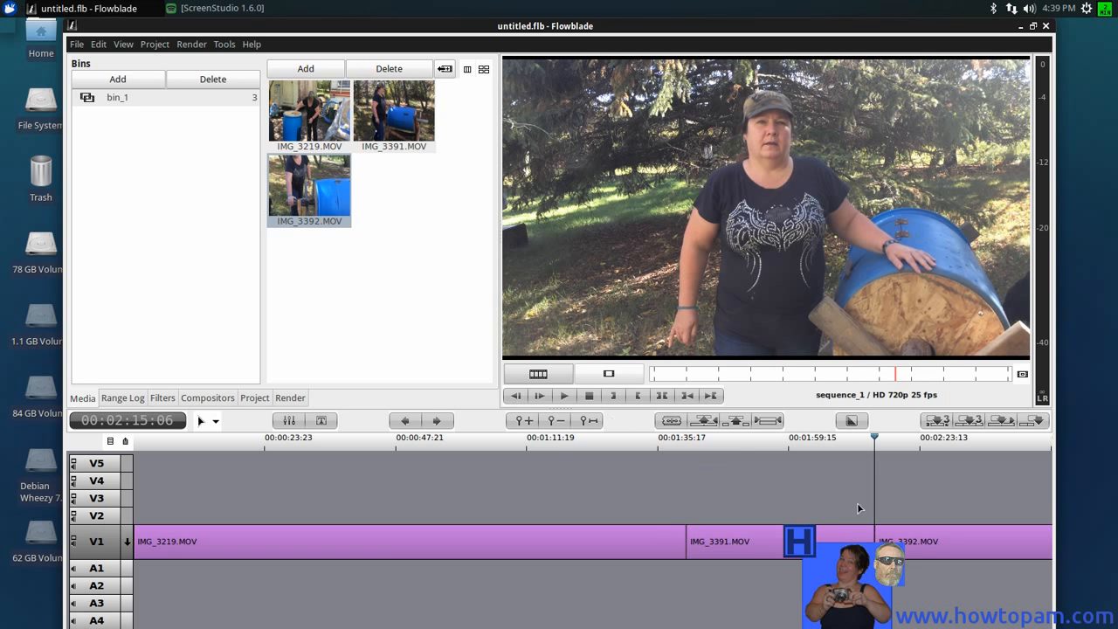
left_click(592, 422)
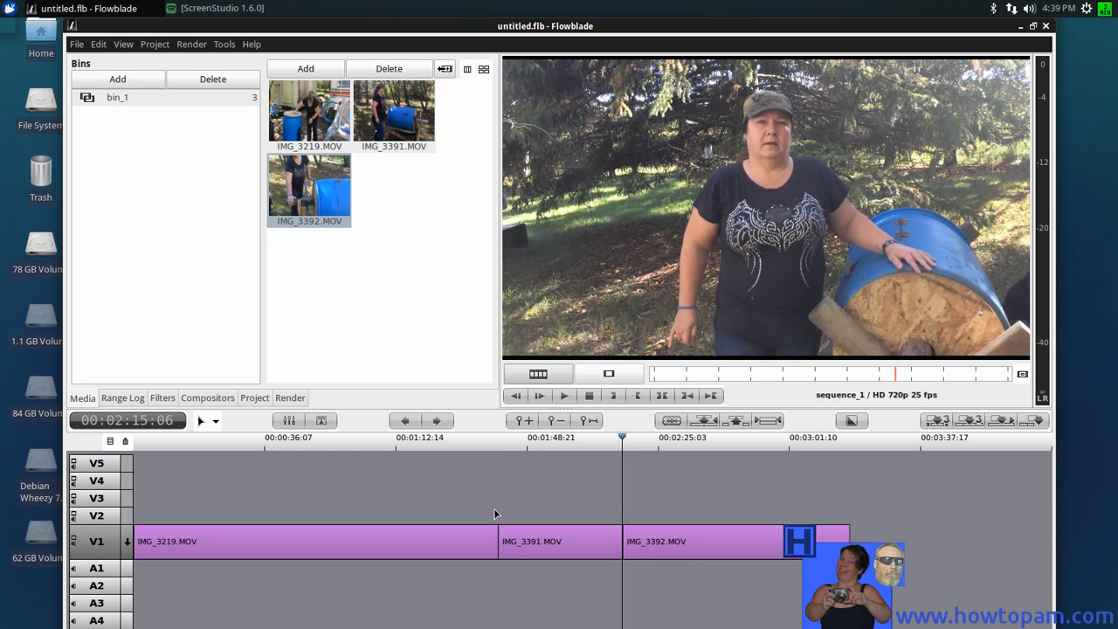
key("Down")
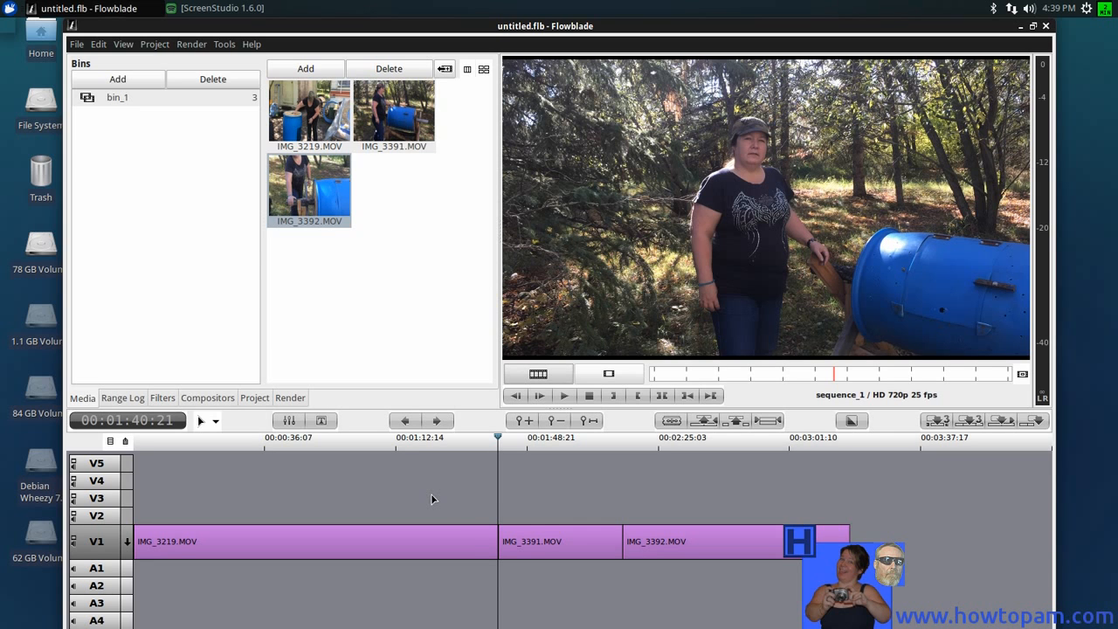
key("Down")
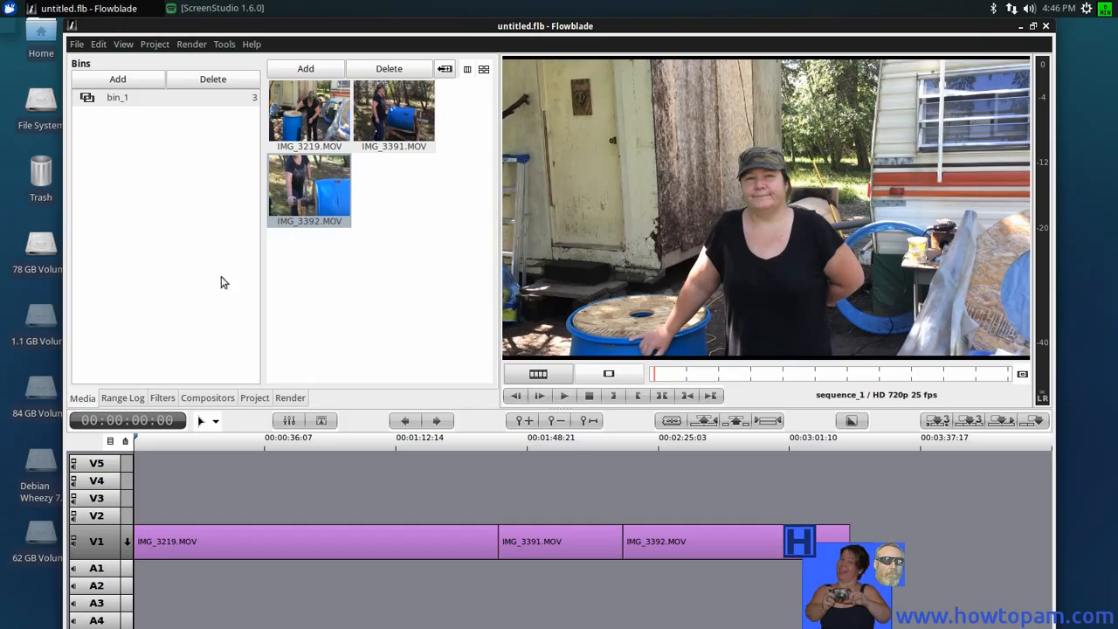
Import the image bg.png from the Pictures/htp/videobg folder into bin_1
left_click(301, 70)
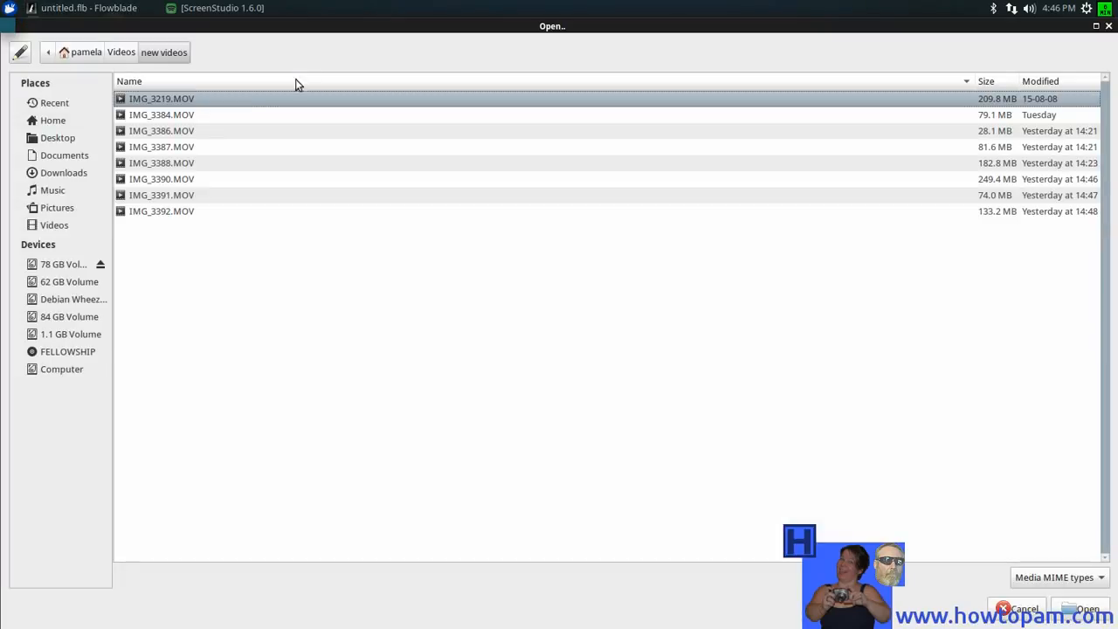
left_click(56, 208)
double_click(145, 116)
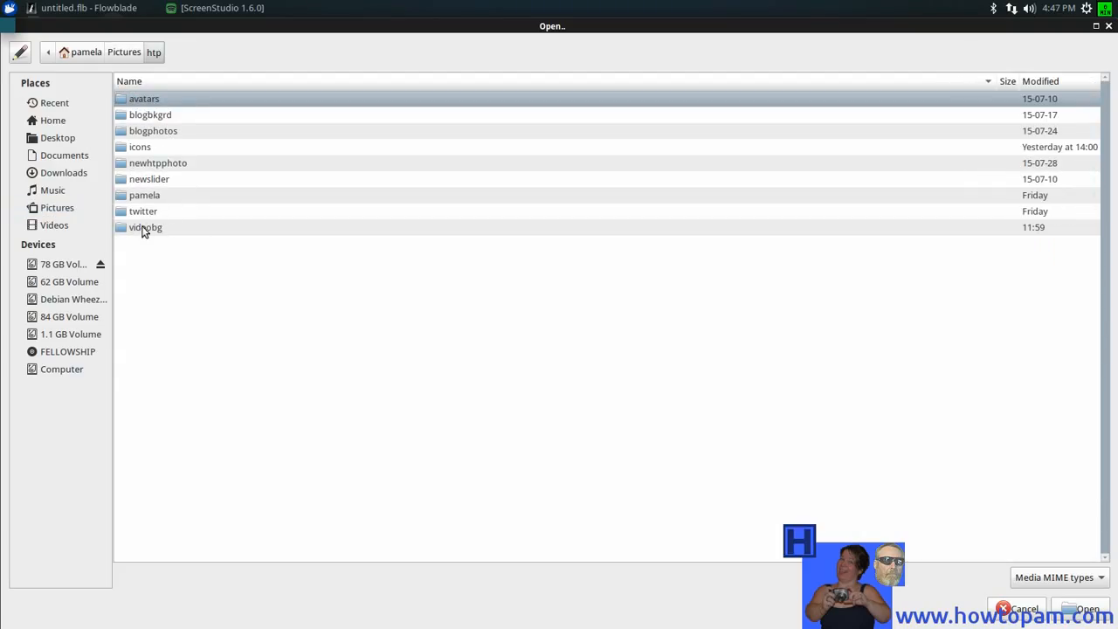
double_click(145, 229)
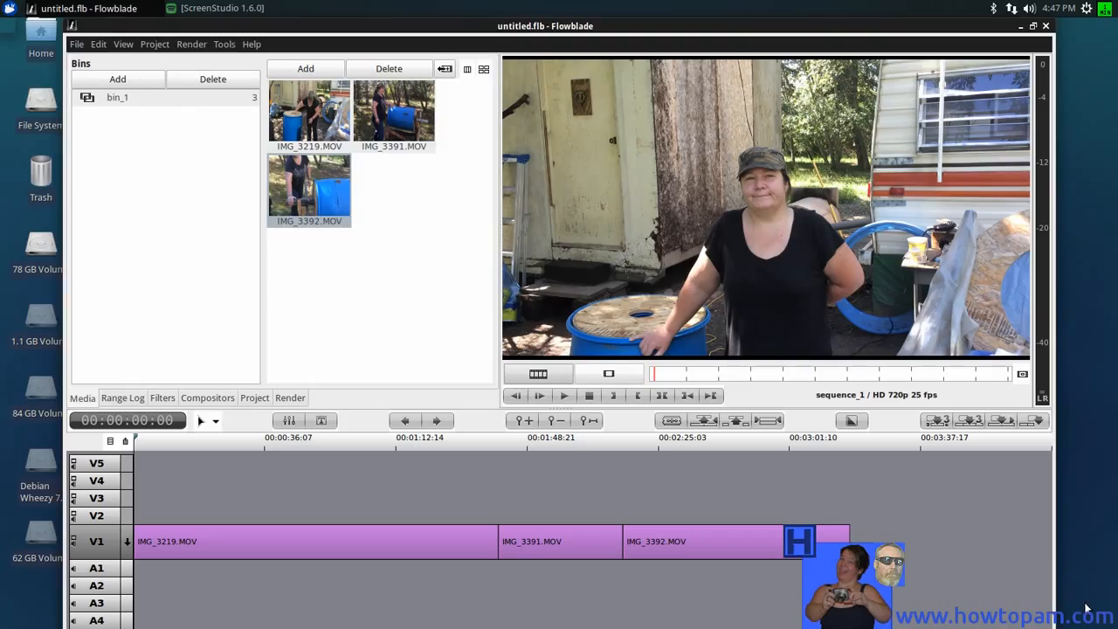
left_click(1086, 609)
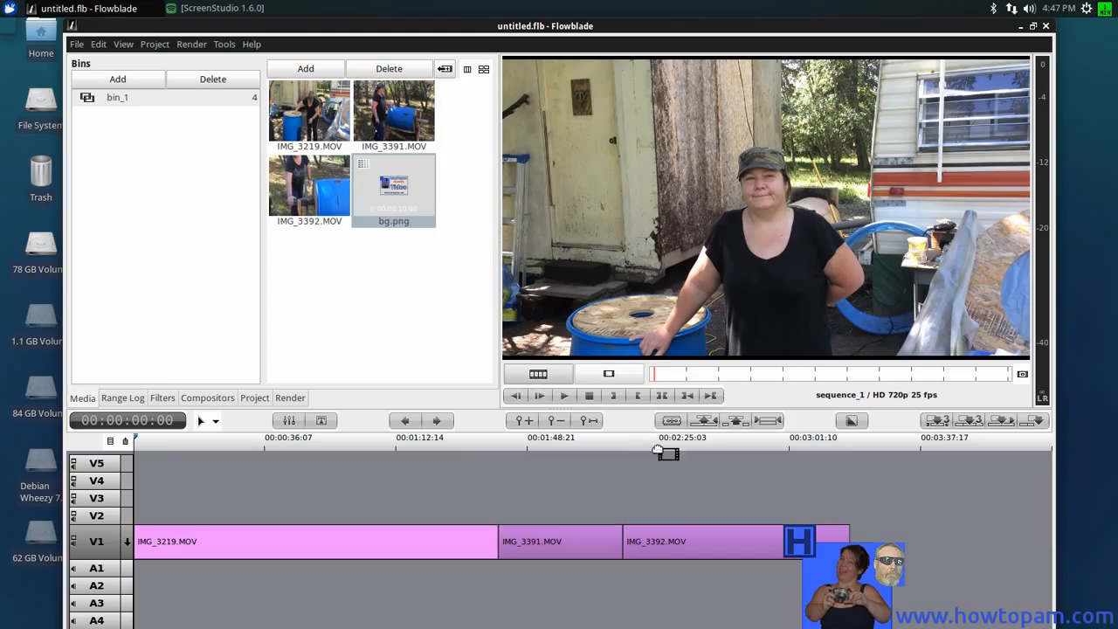
Add bg.png after the last clip and before the first clip on track V1, and play the opening image
left_click_drag(663, 451, 847, 536)
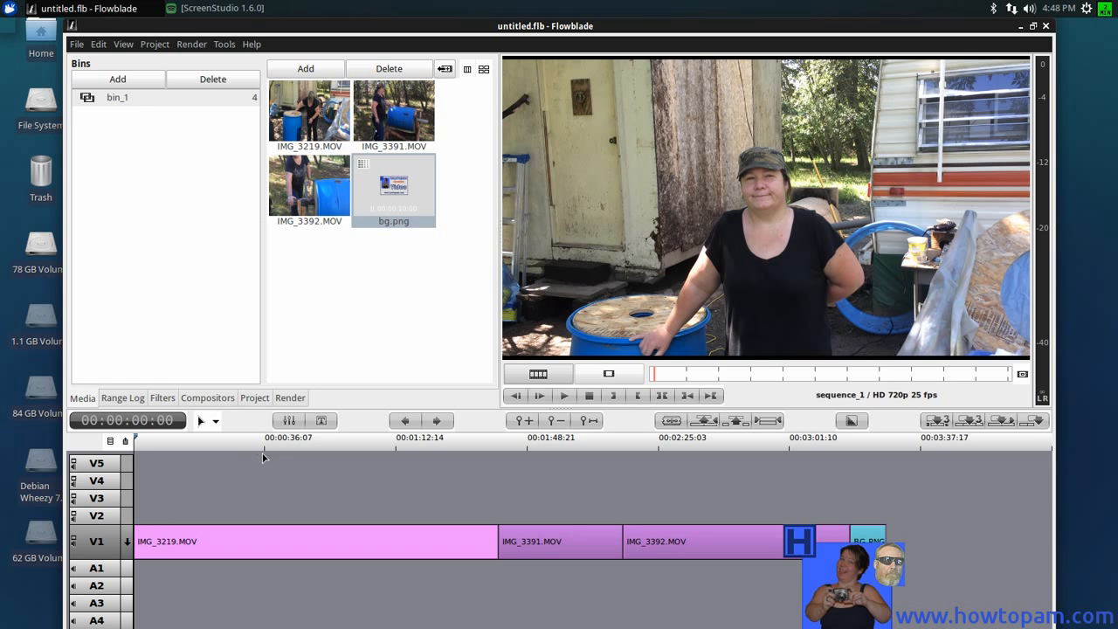
left_click_drag(376, 197, 133, 537)
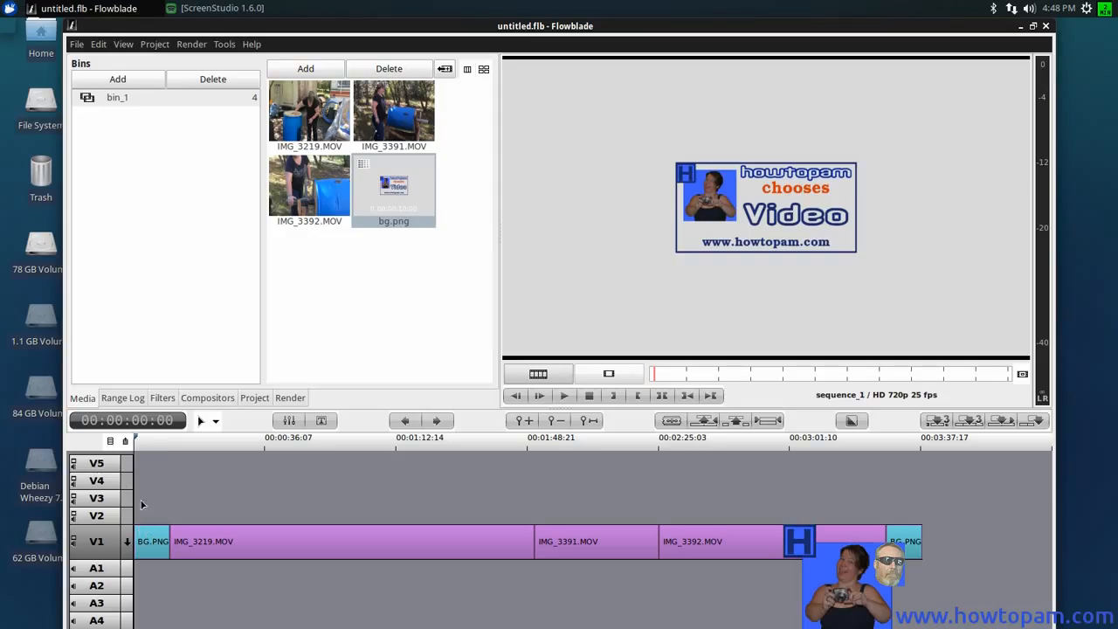
key("space")
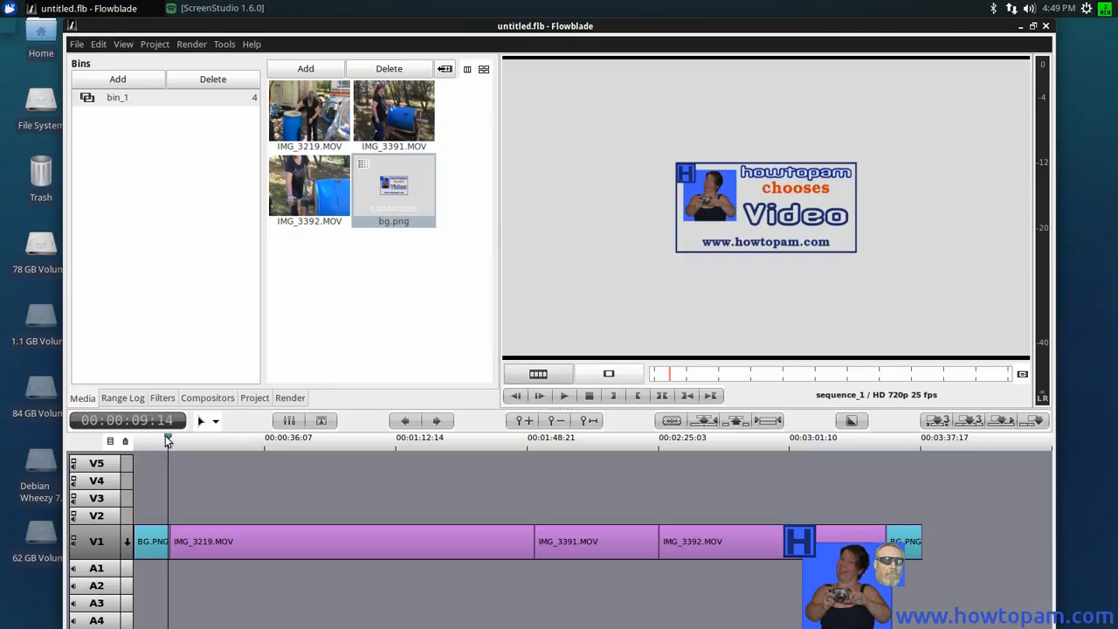
Cut the opening bg.png clip at 00:00:02:00 and lift out the part after the cut
left_click_drag(171, 441, 141, 442)
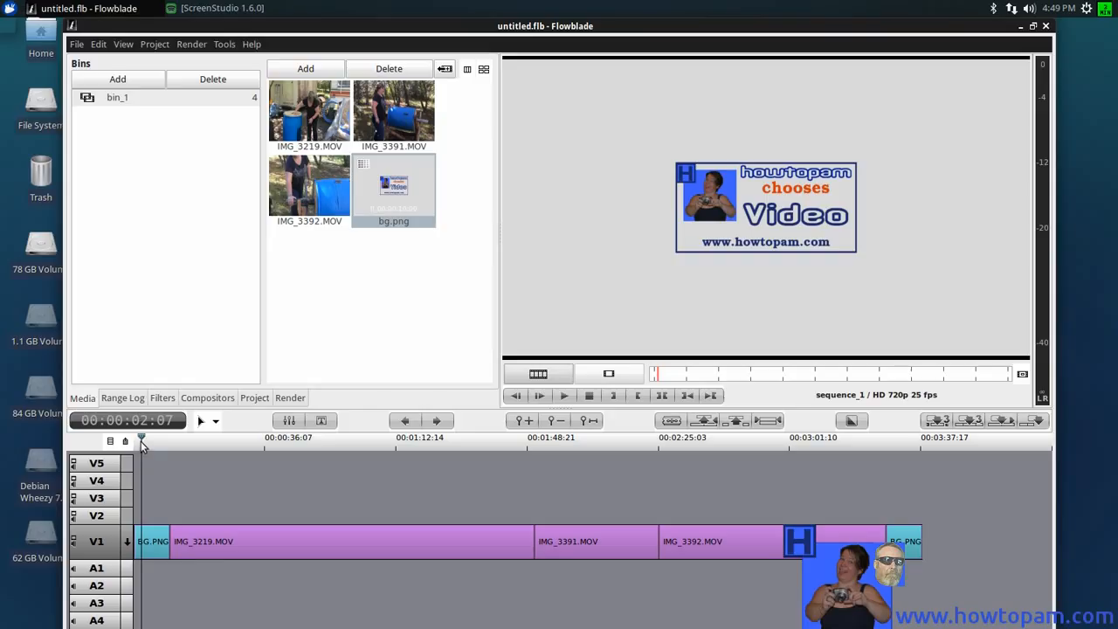
key("Left")
key("Left")
key("Left")
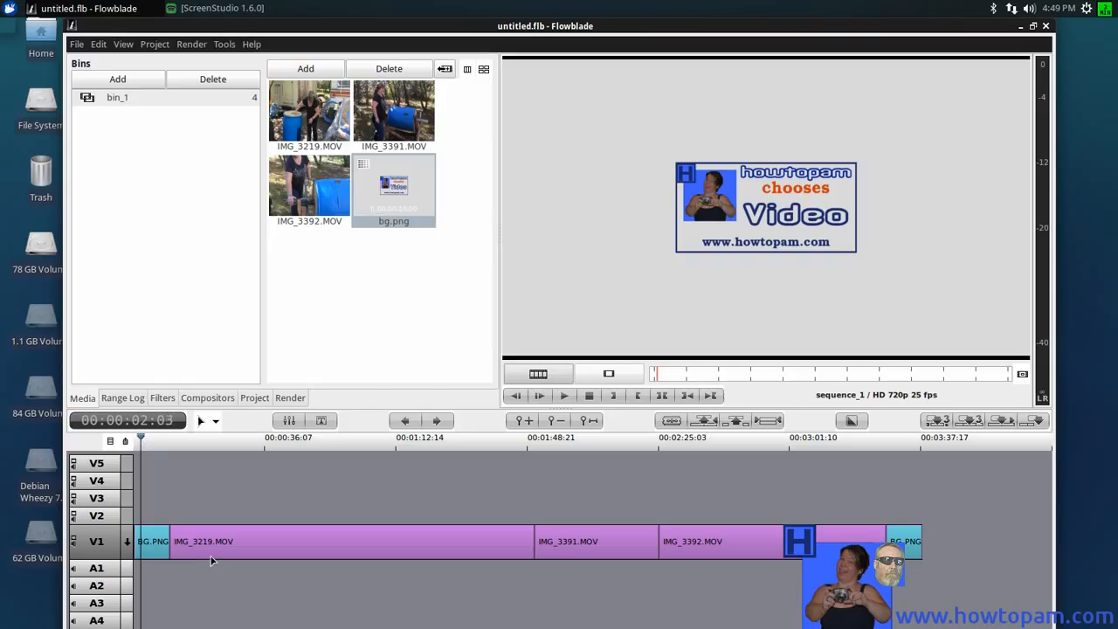
key("Left")
key("Left")
key("x")
left_click(159, 550)
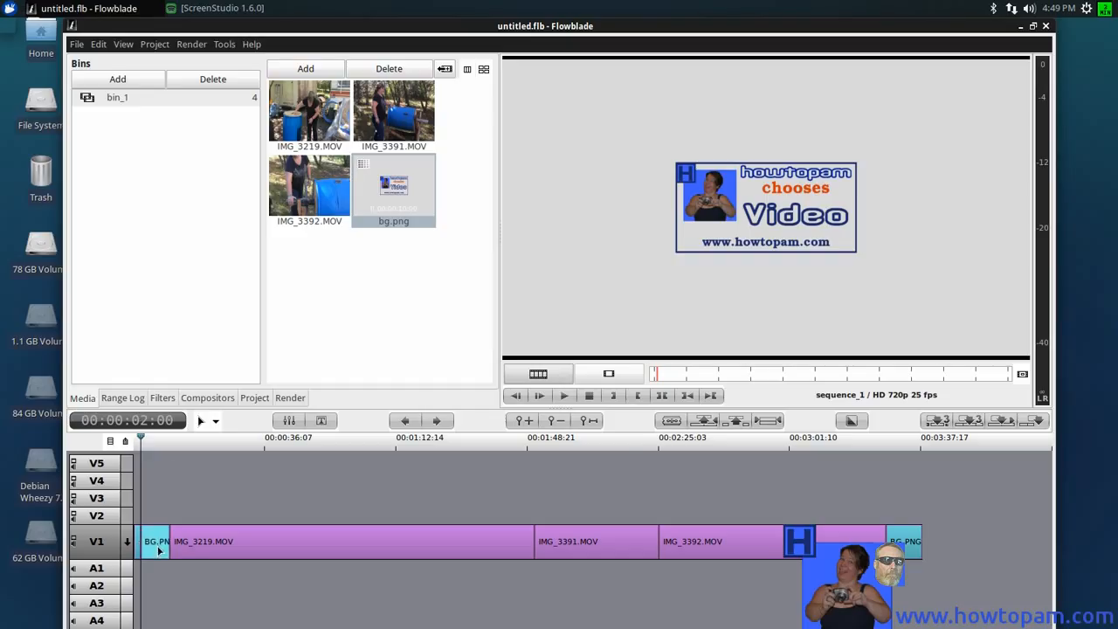
left_click(737, 423)
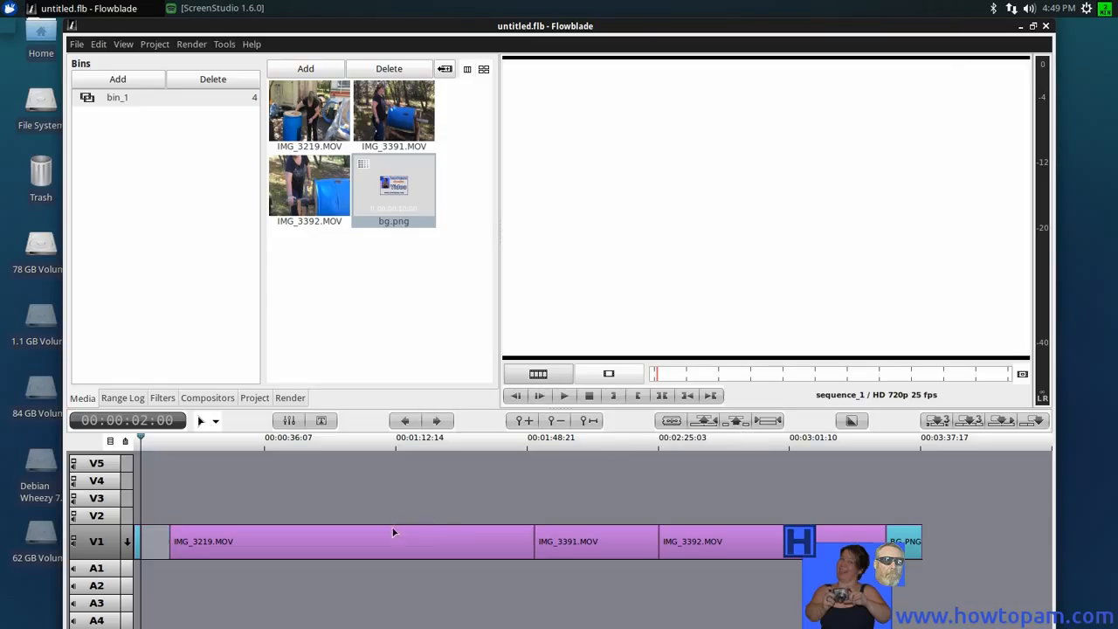
Close the gaps on track V1, ordering the clips after the opening image as IMG_3219.MOV, IMG_3392.MOV, IMG_3391.MOV and bg.png
left_click_drag(360, 536, 338, 539)
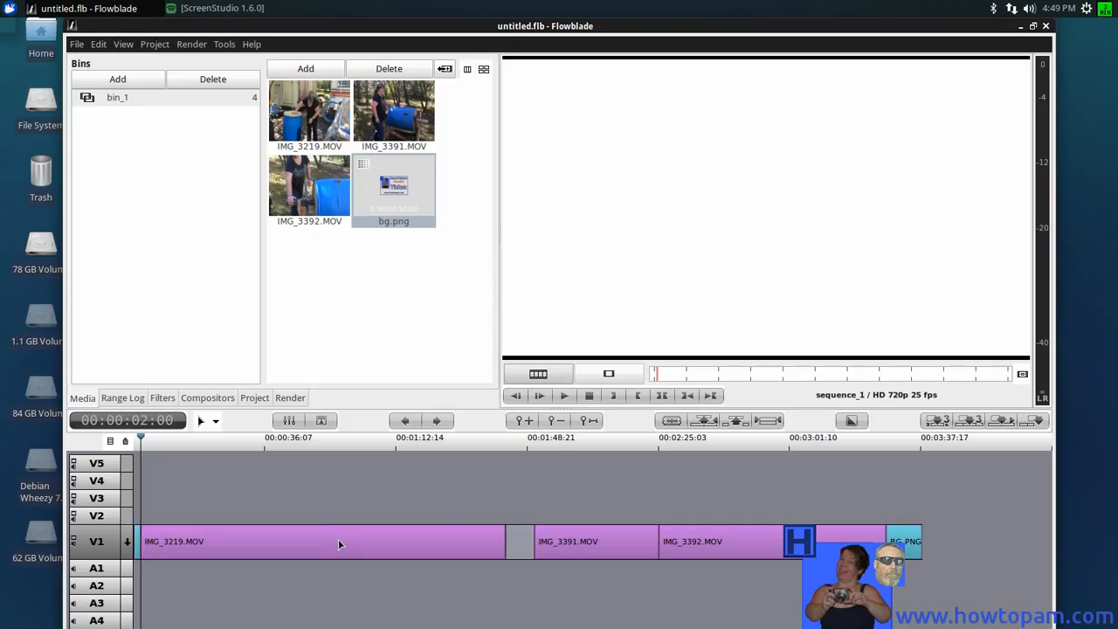
left_click_drag(574, 542, 548, 547)
left_click_drag(702, 540, 656, 543)
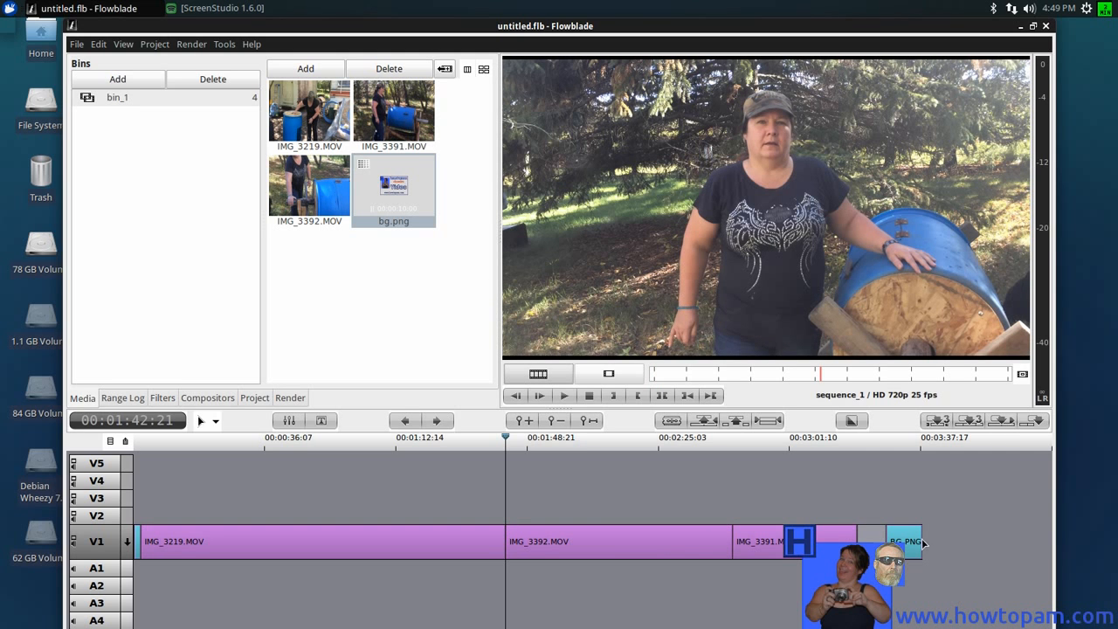
left_click_drag(930, 547, 894, 546)
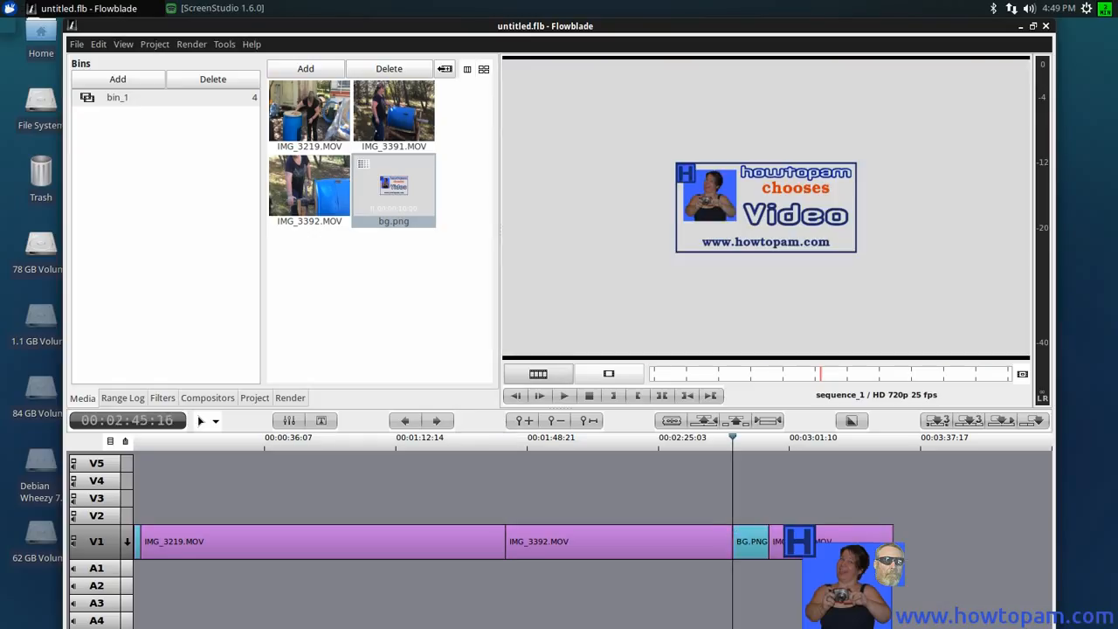
left_click_drag(756, 544, 916, 546)
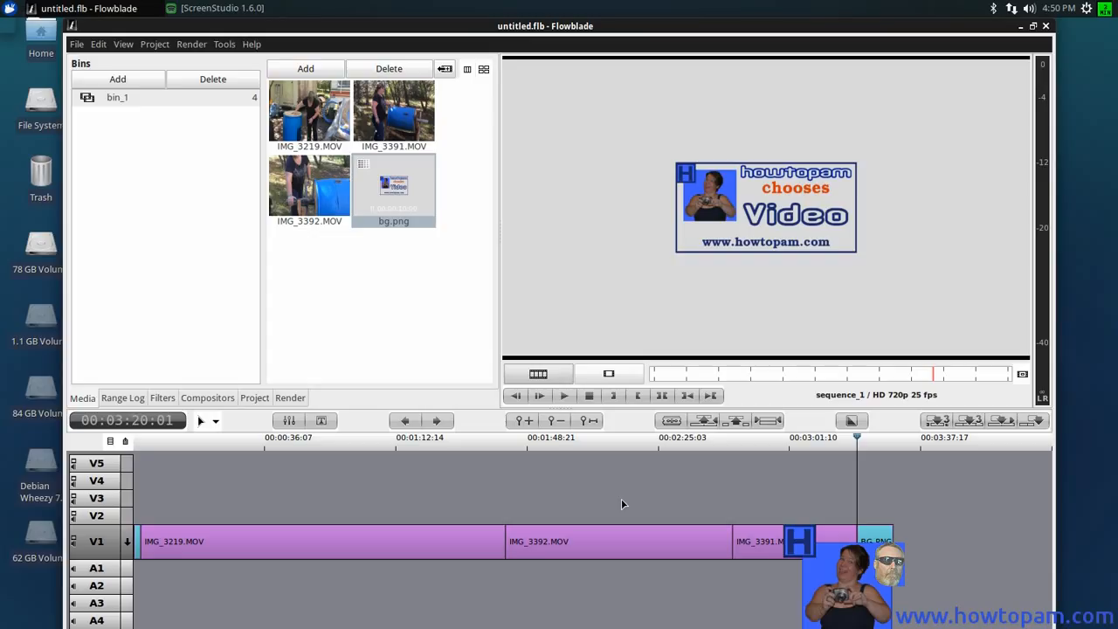
Cut the closing bg.png clip on track V1 at about 00:03:24:02 and remove the part after the cut
key("space")
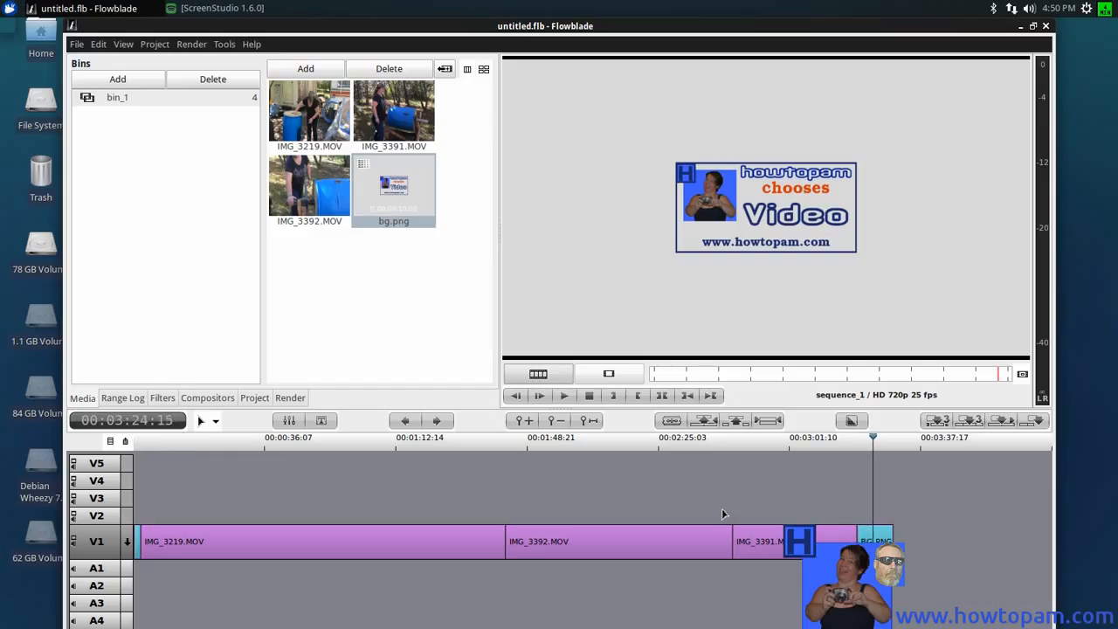
key("Down")
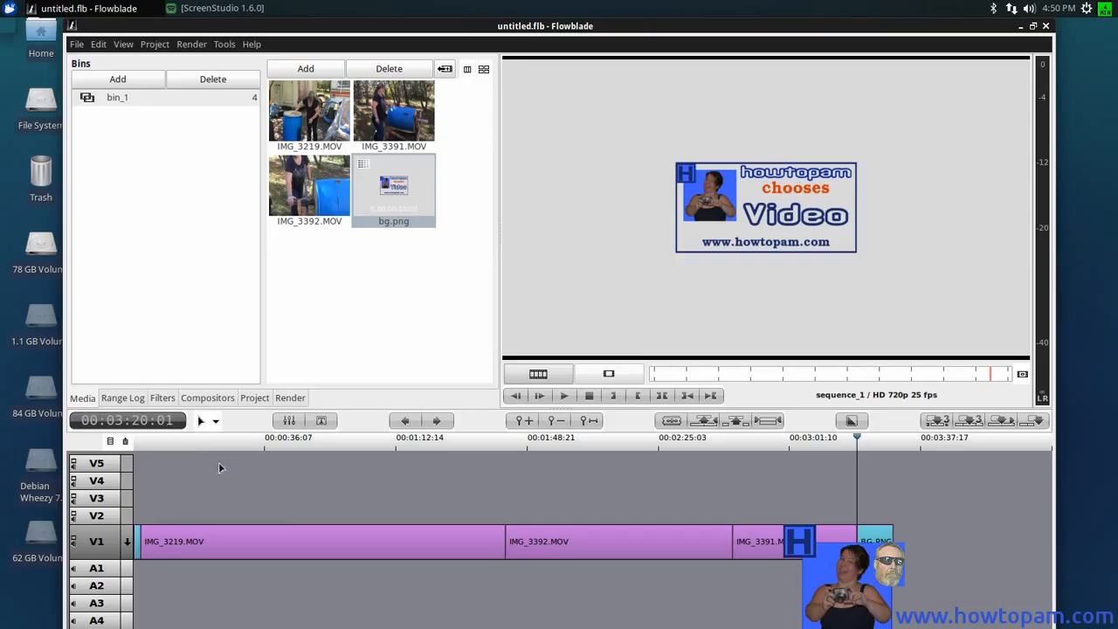
key("space")
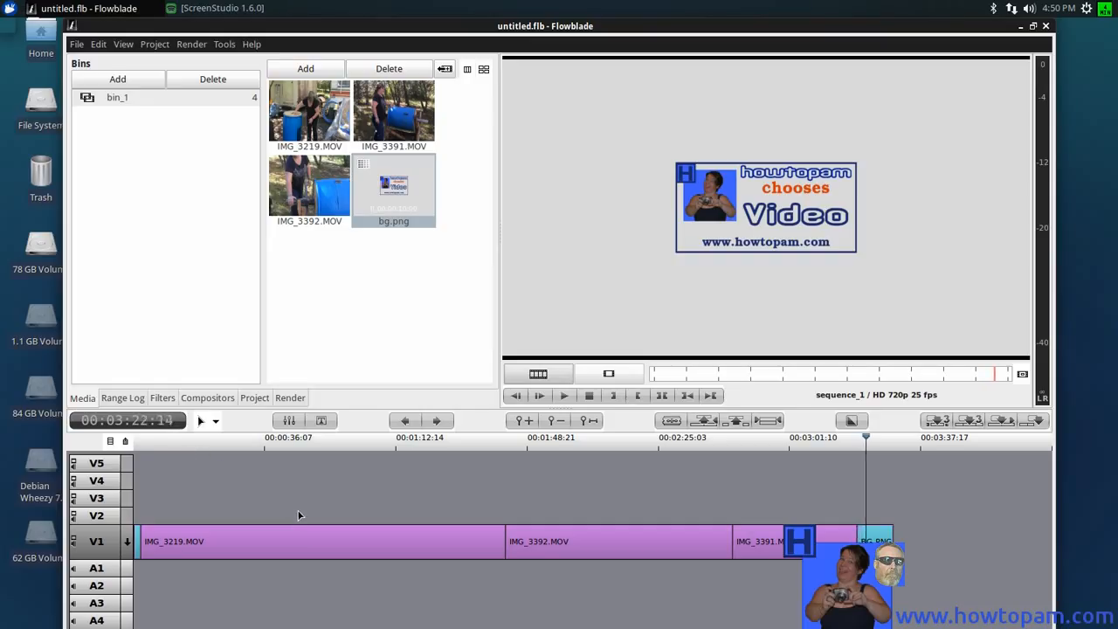
key("space")
key("Left")
key("Left")
key("Left")
key("Left")
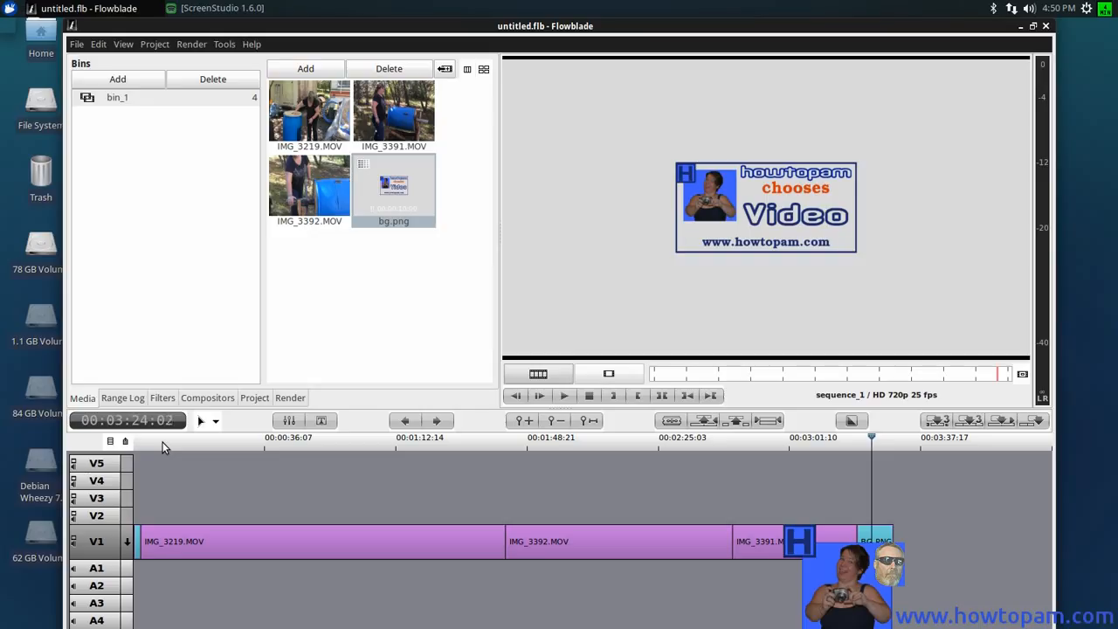
key("Left")
left_click(738, 421)
Move the playhead back clip by clip to the start of the timeline
key("Up")
key("Up")
key("Up")
key("Up")
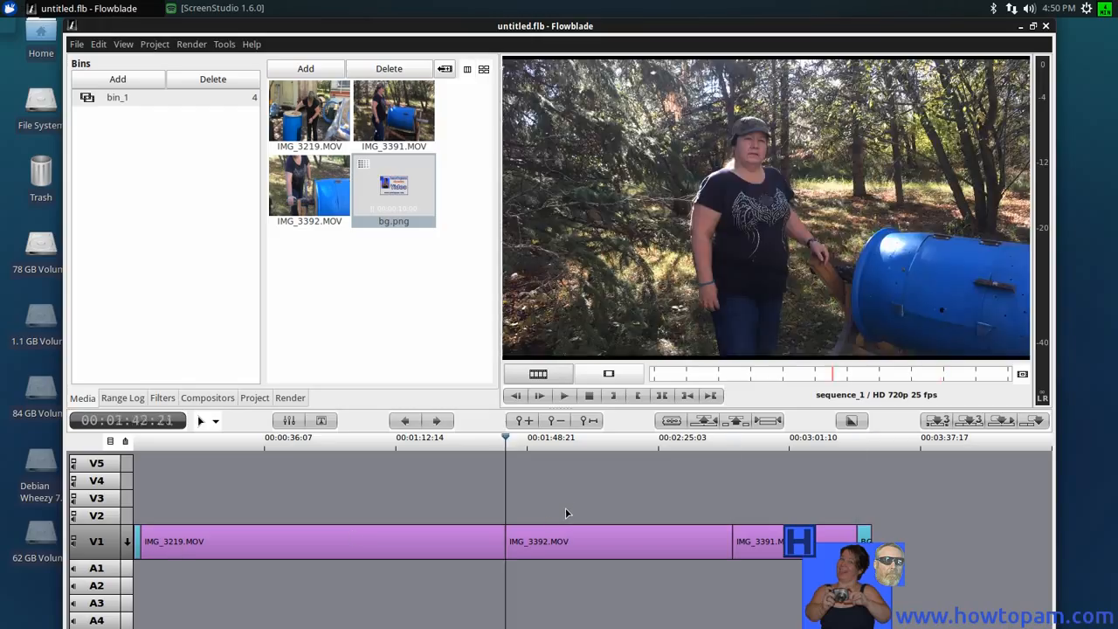
key("Up")
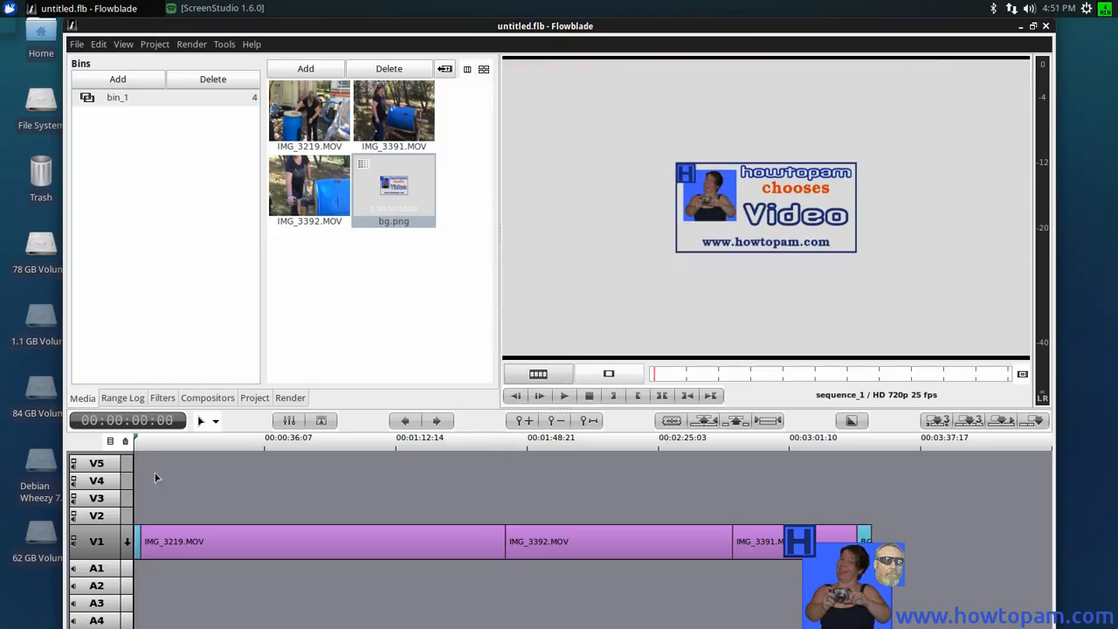
Render the full-length sequence under the file name composter with the MPEG-4 / .mp4 encoding format
left_click(290, 399)
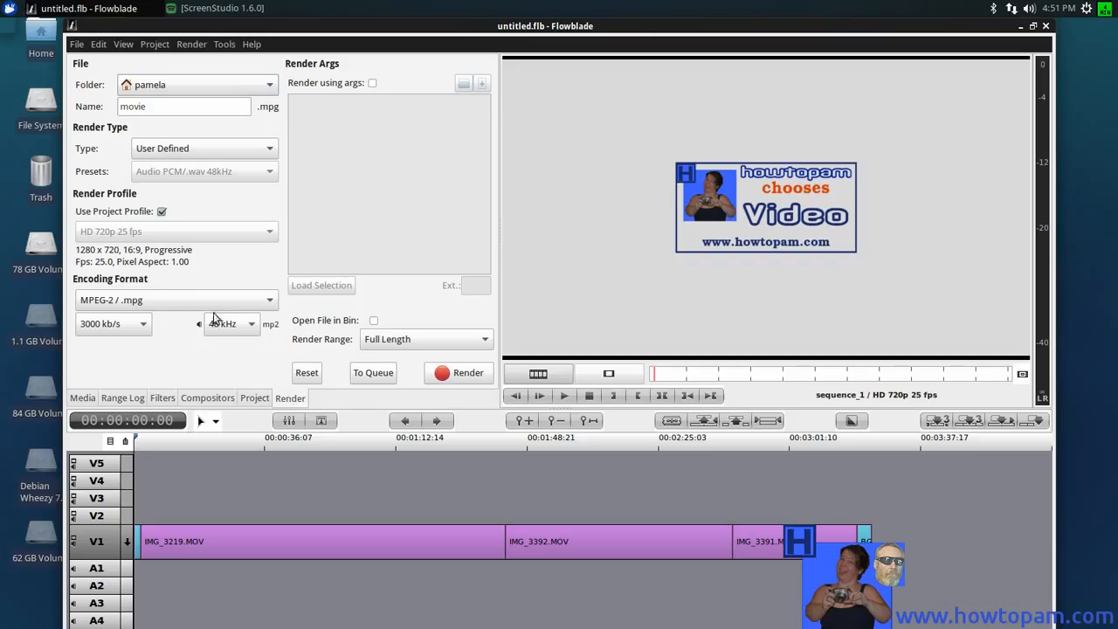
left_click_drag(147, 107, 119, 108)
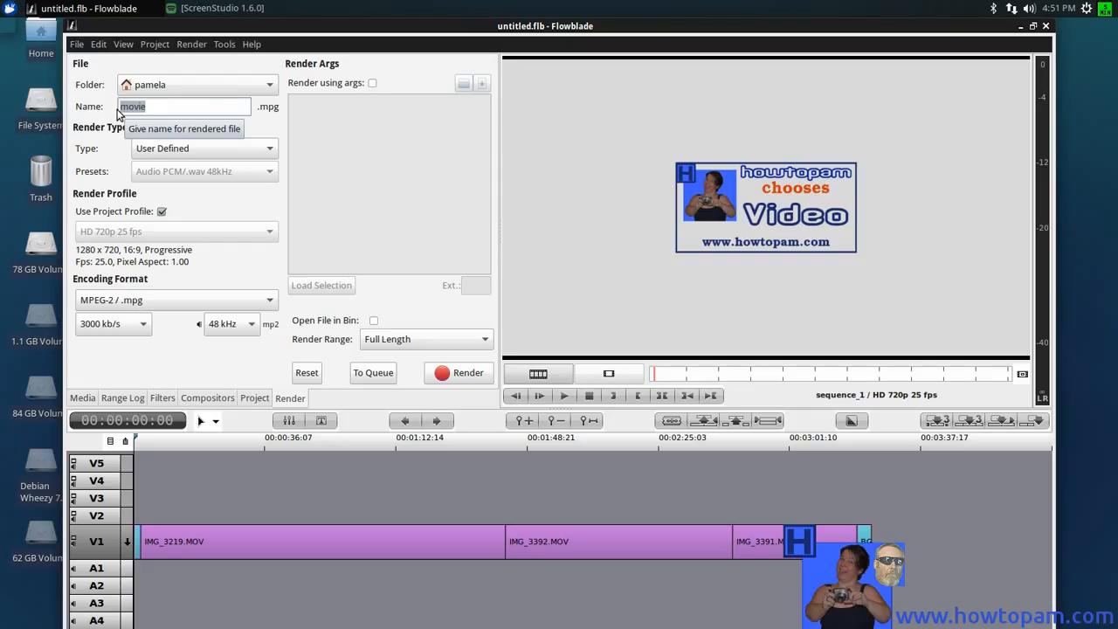
key("BackSpace")
type("composter")
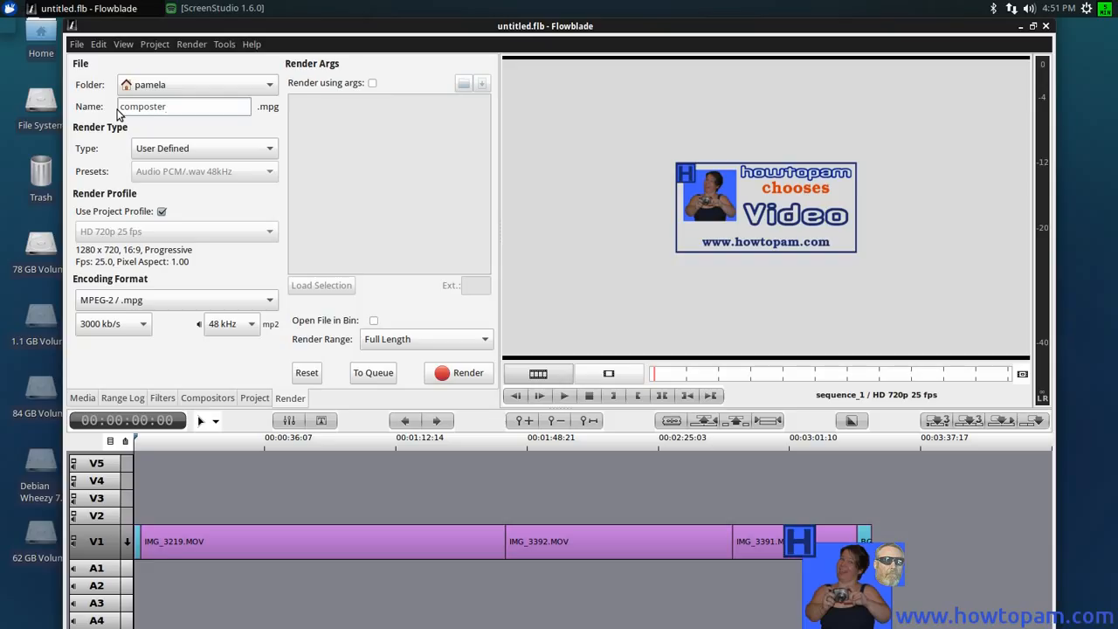
left_click(268, 303)
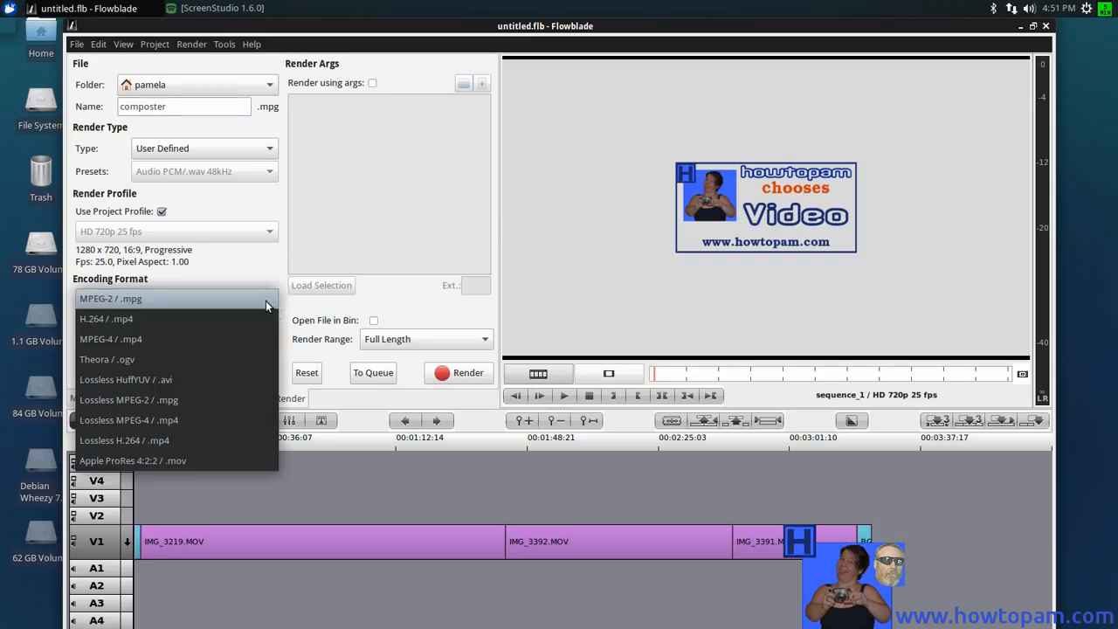
left_click(148, 338)
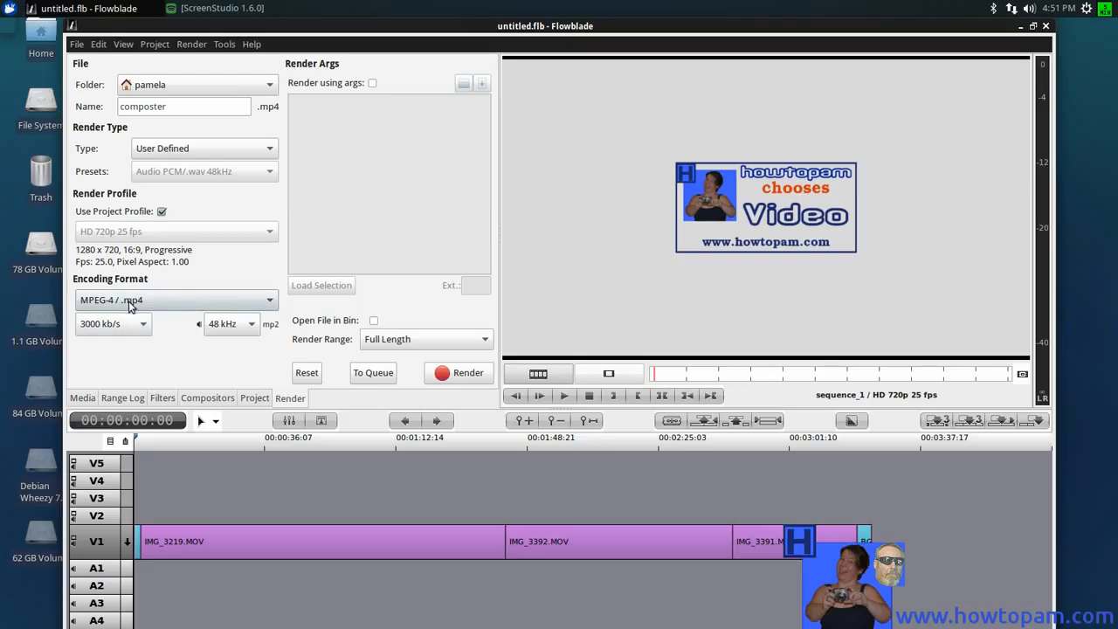
left_click(462, 375)
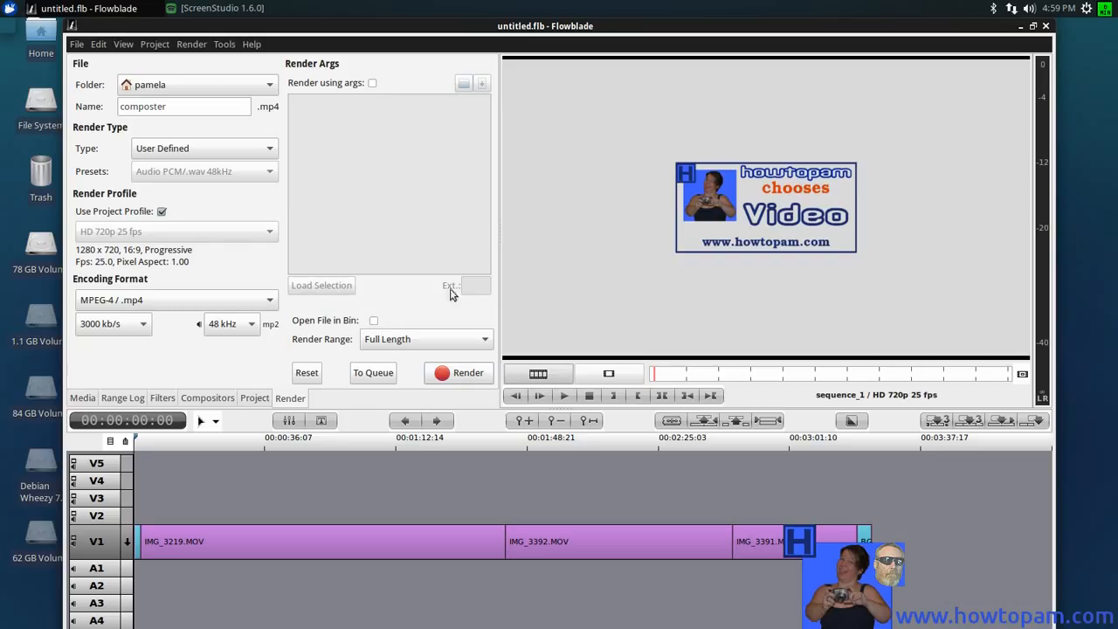
Switch to the file manager and check the total size of the source folder Videos/new videos/composter in its properties
left_click(104, 11)
double_click(45, 35)
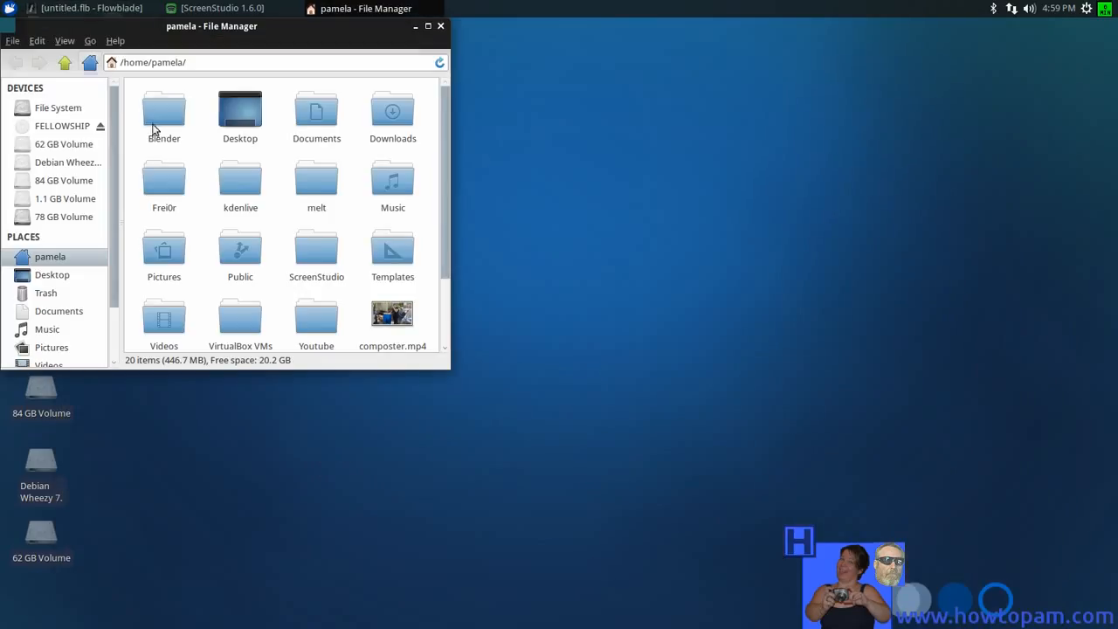
double_click(178, 317)
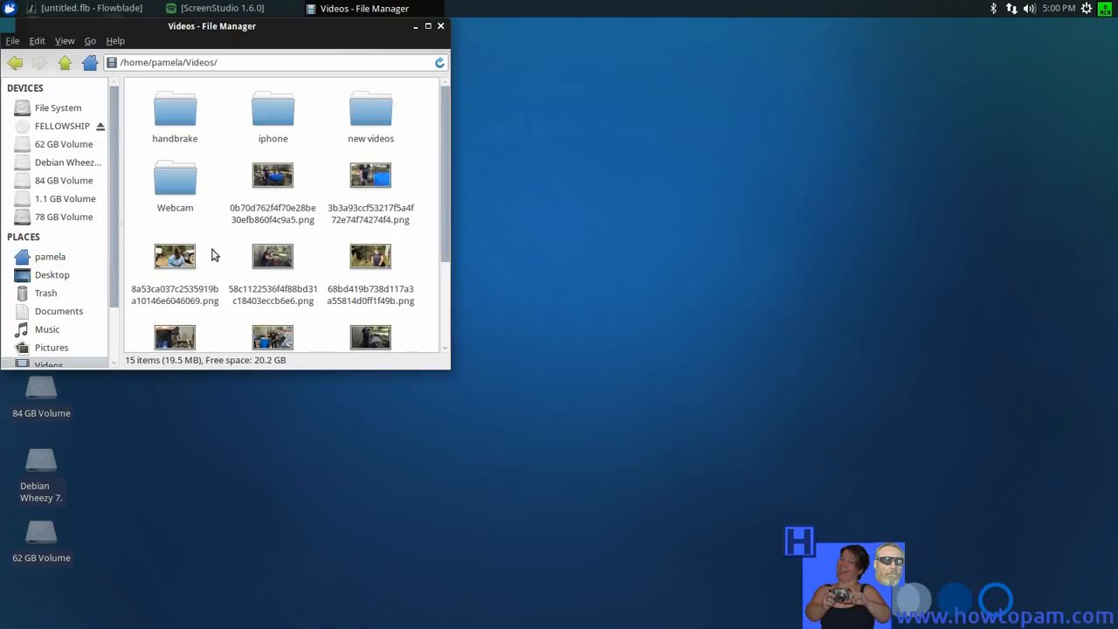
double_click(370, 113)
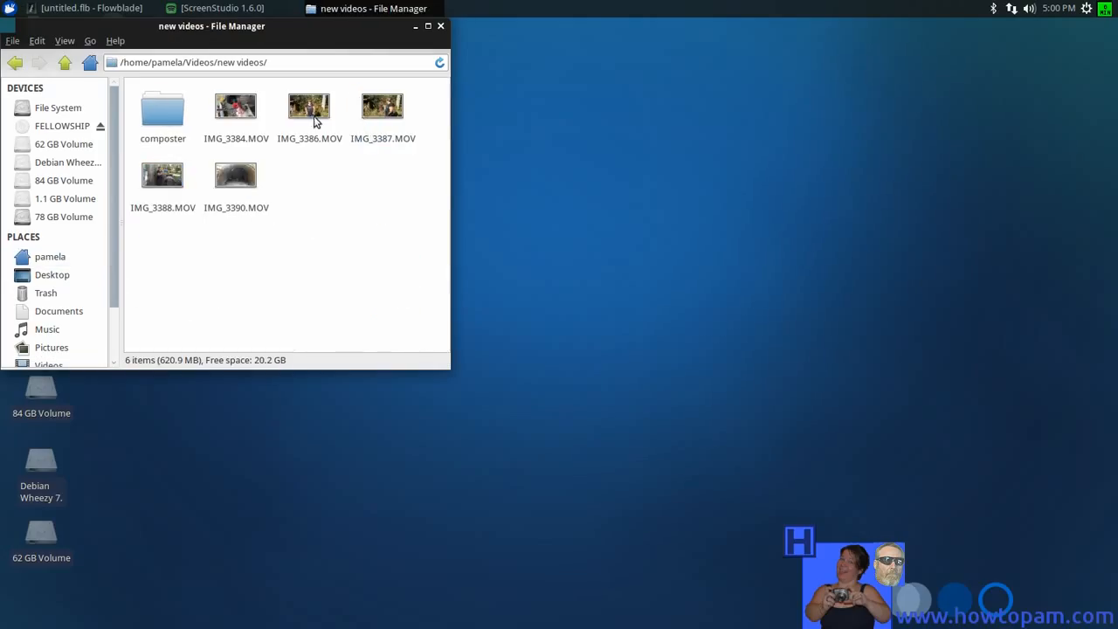
double_click(170, 121)
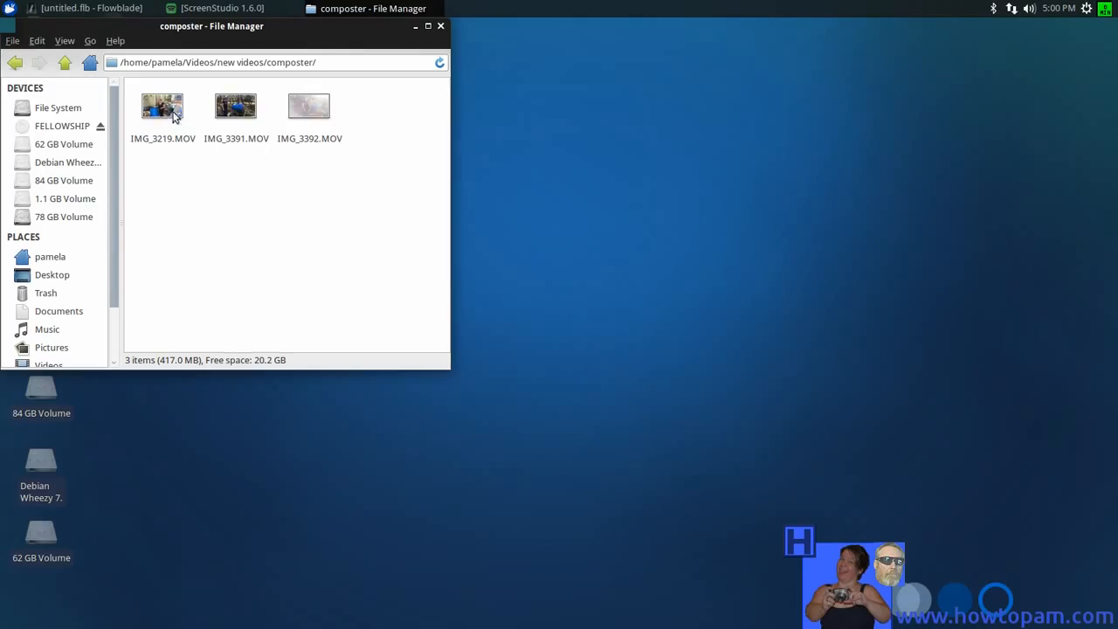
left_click(64, 67)
right_click(160, 112)
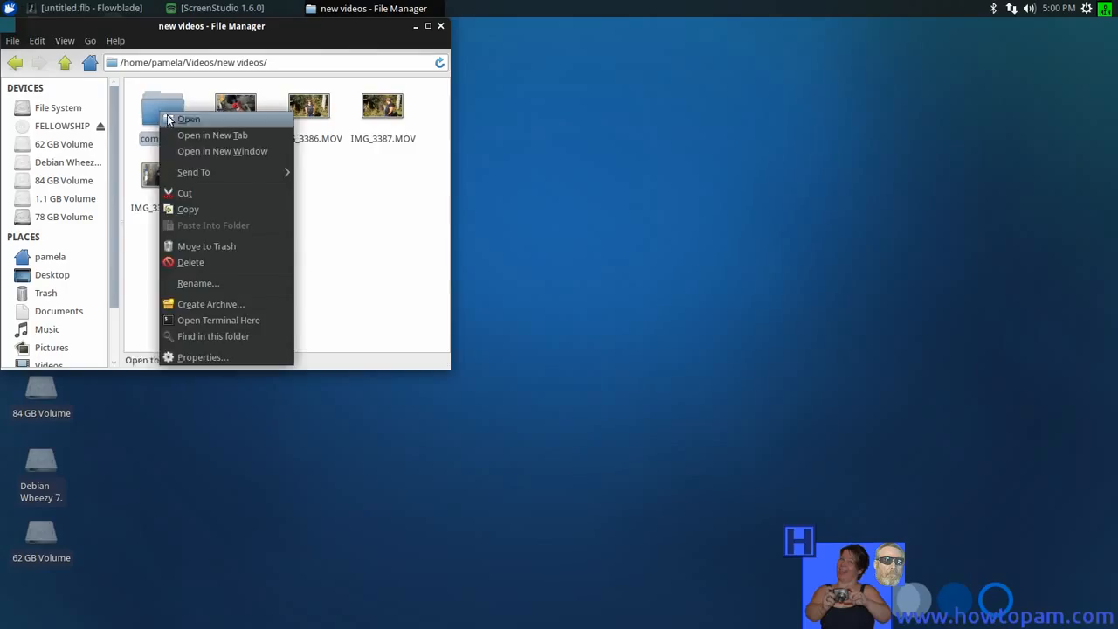
left_click(216, 357)
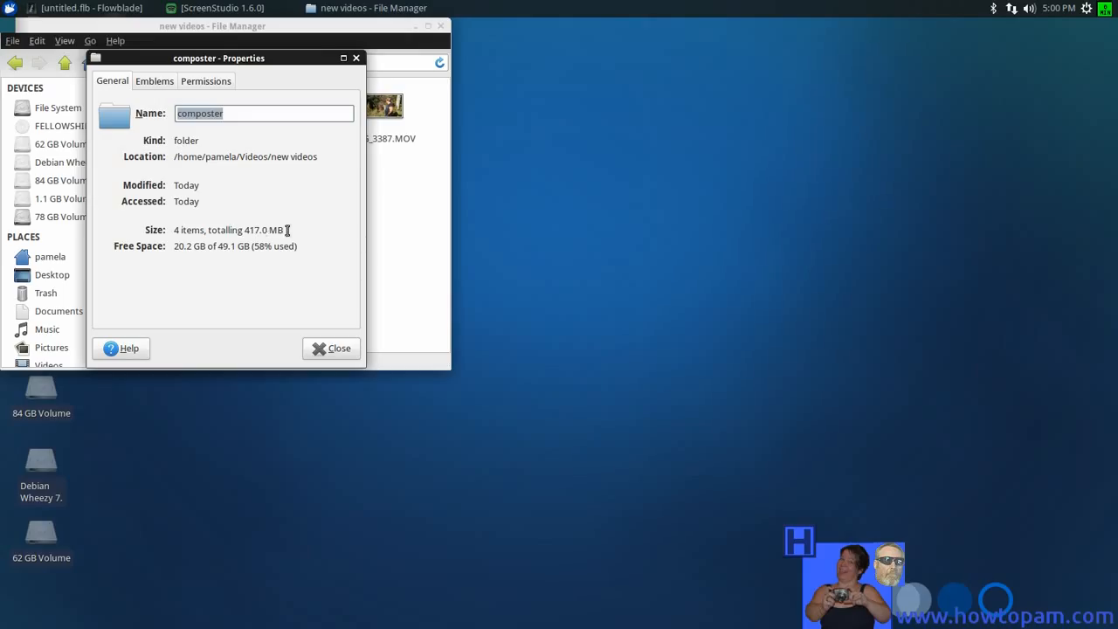
left_click(330, 348)
Check the file size of the rendered composter.mp4 in the home folder, close the file manager and return to Flowblade
left_click(60, 257)
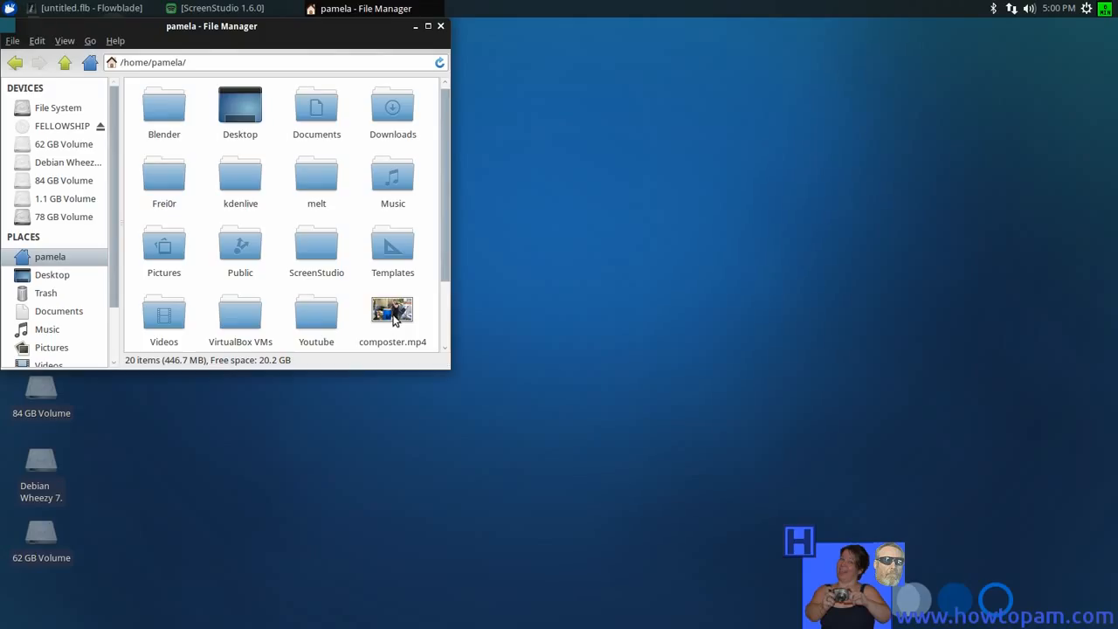
right_click(394, 320)
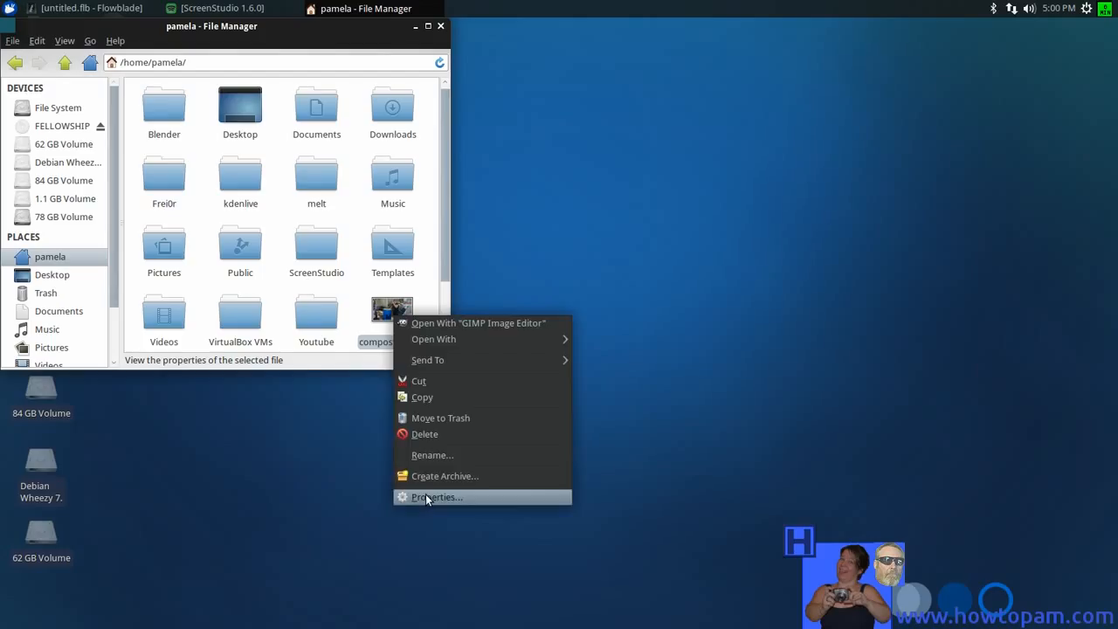
left_click(427, 496)
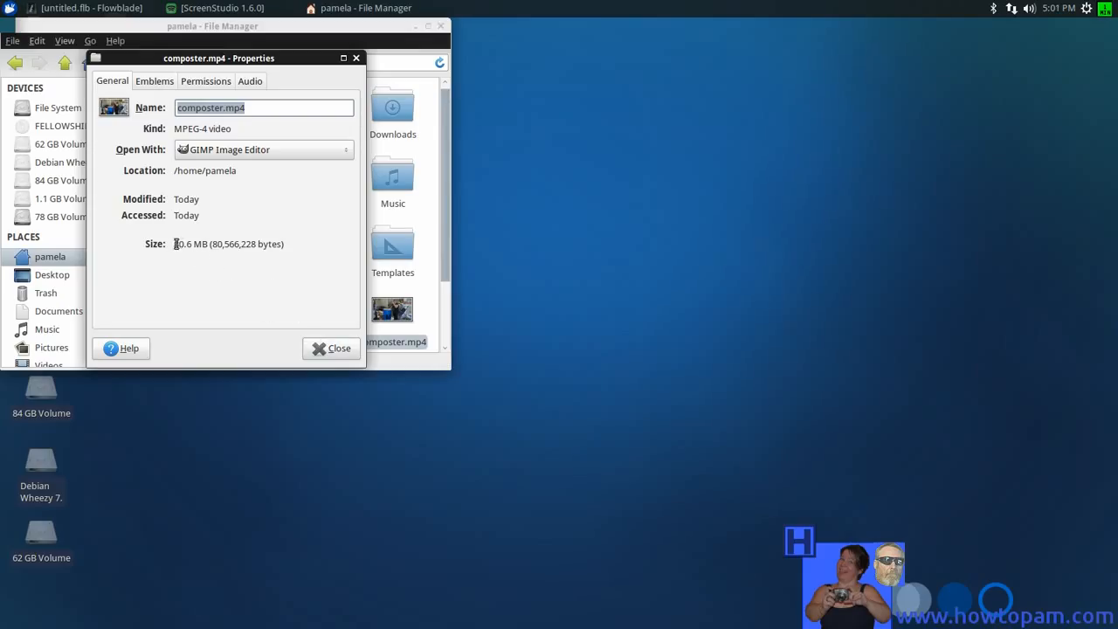
left_click(332, 351)
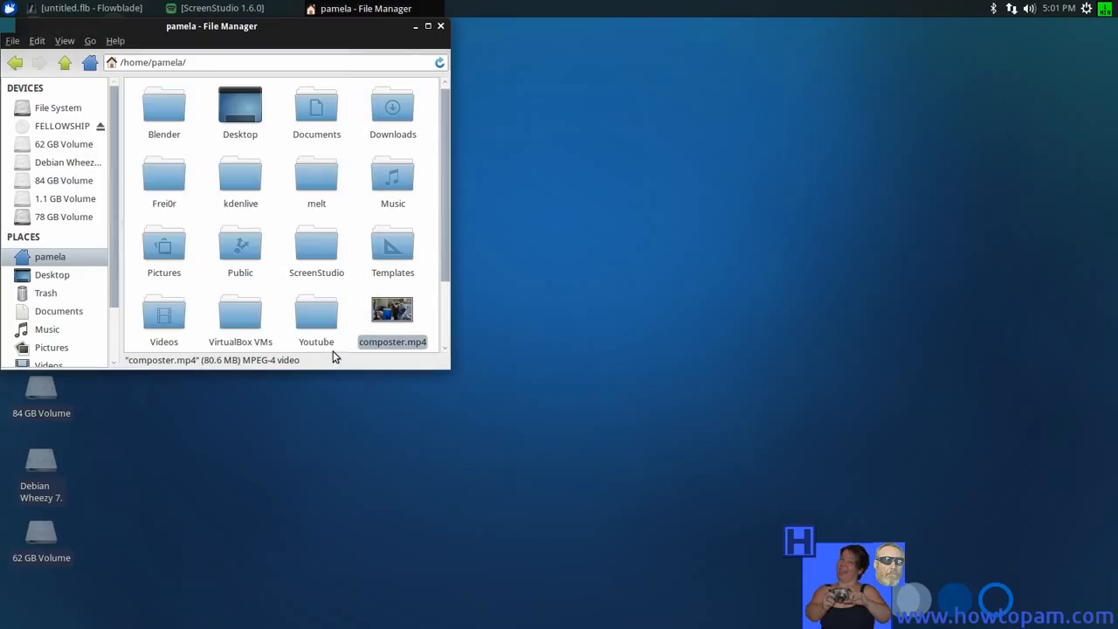
left_click(441, 26)
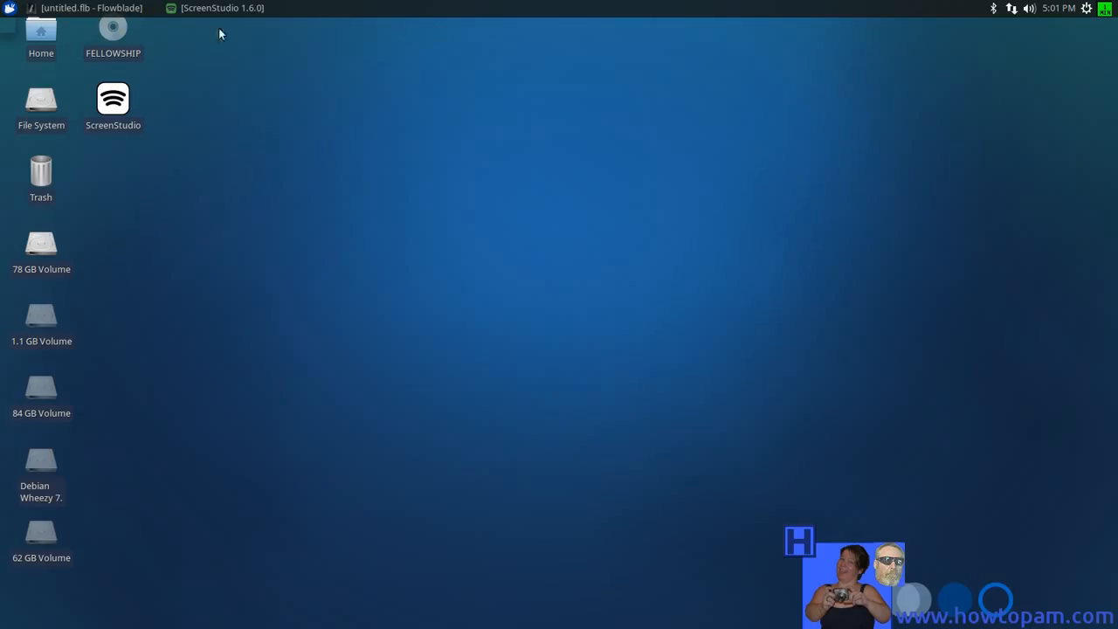
left_click(117, 10)
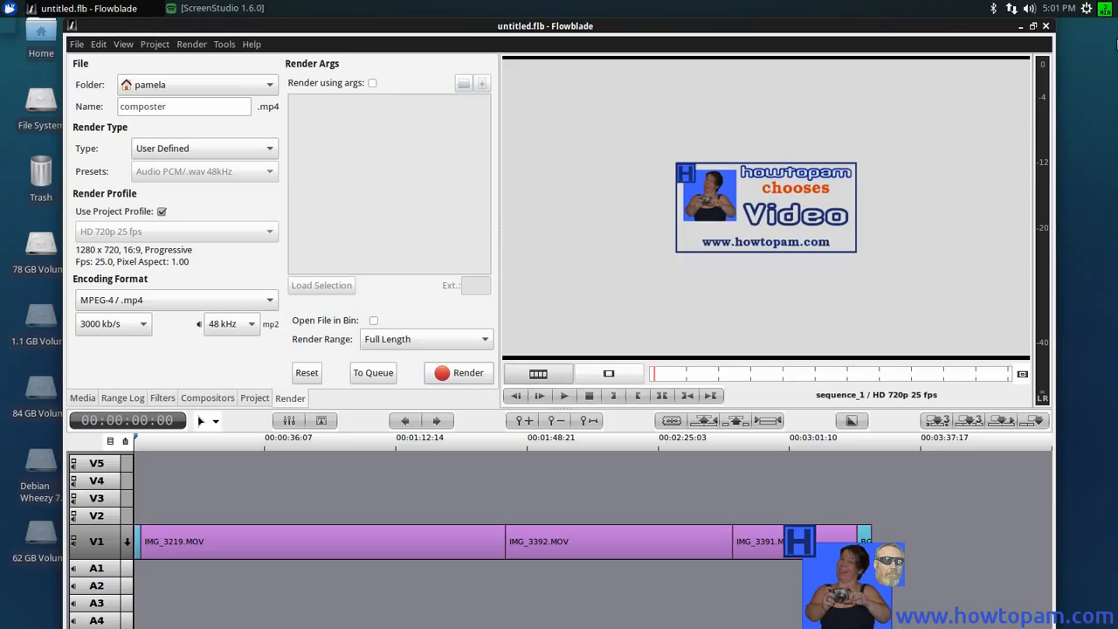
left_click(1104, 9)
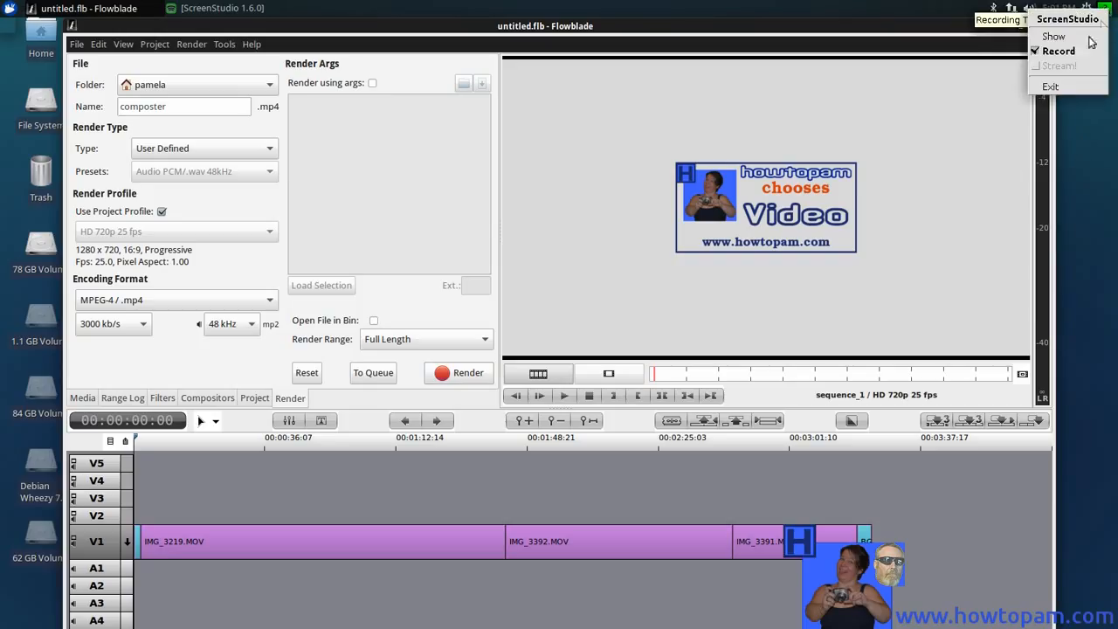
left_click(1064, 51)
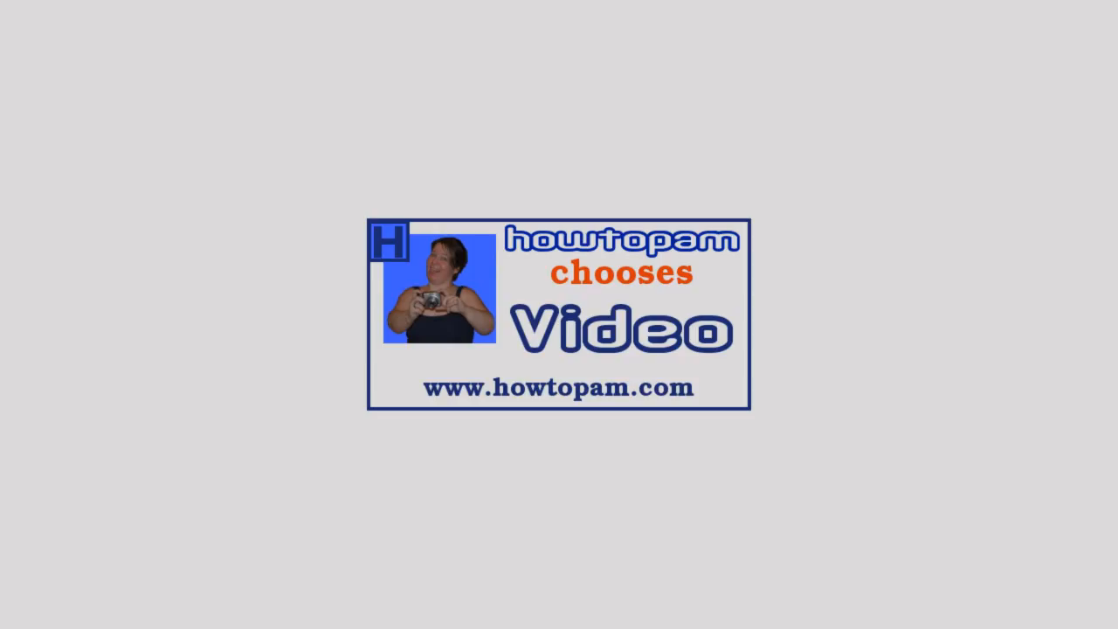